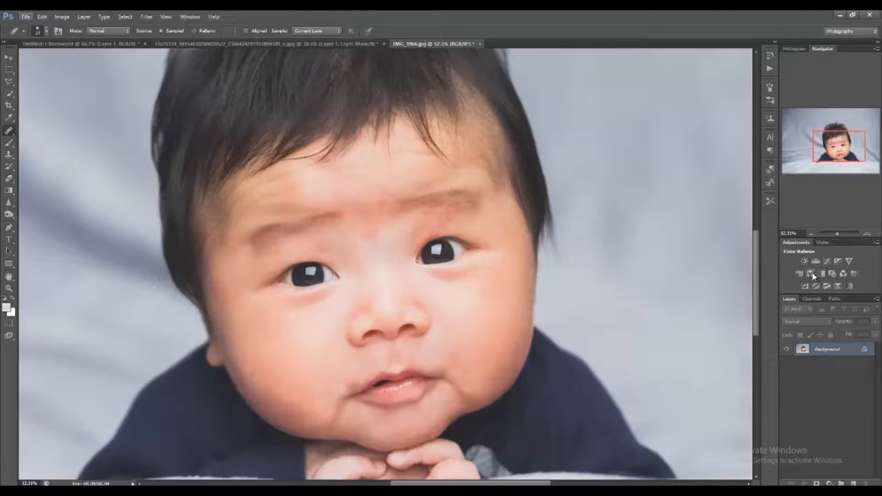
Step: Add a Hue/Saturation adjustment layer targeting Reds, with strongly raised saturation and the hue shifted to magenta to reveal the affected skin
click(799, 274)
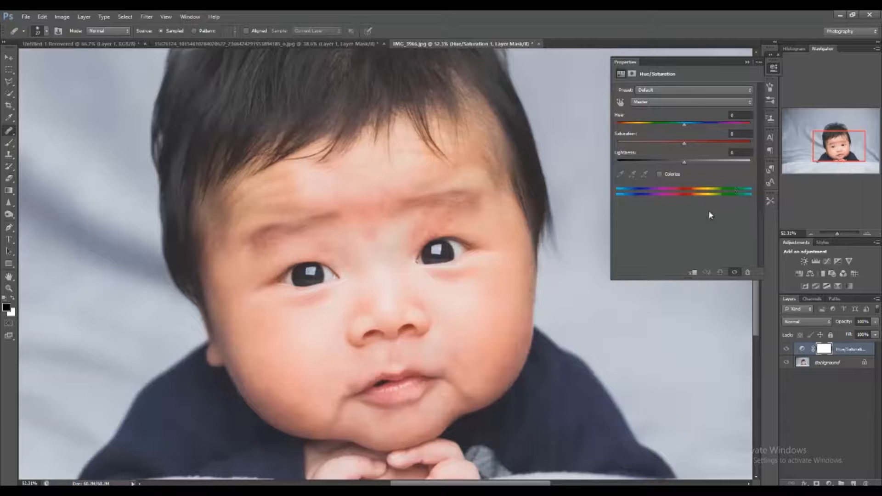
click(659, 103)
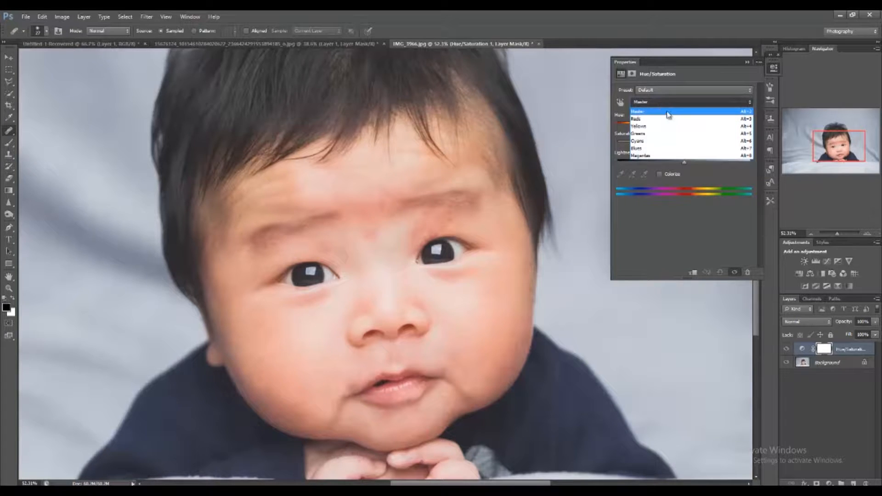
click(669, 118)
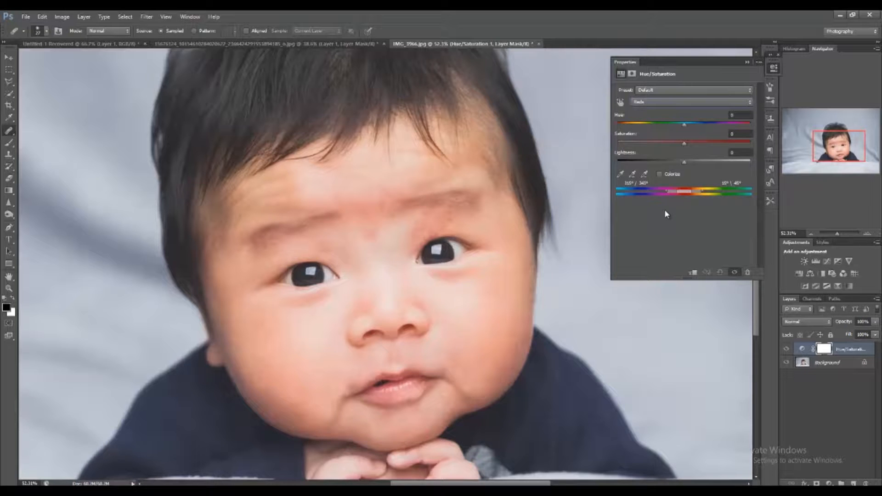
drag(685, 146, 727, 147)
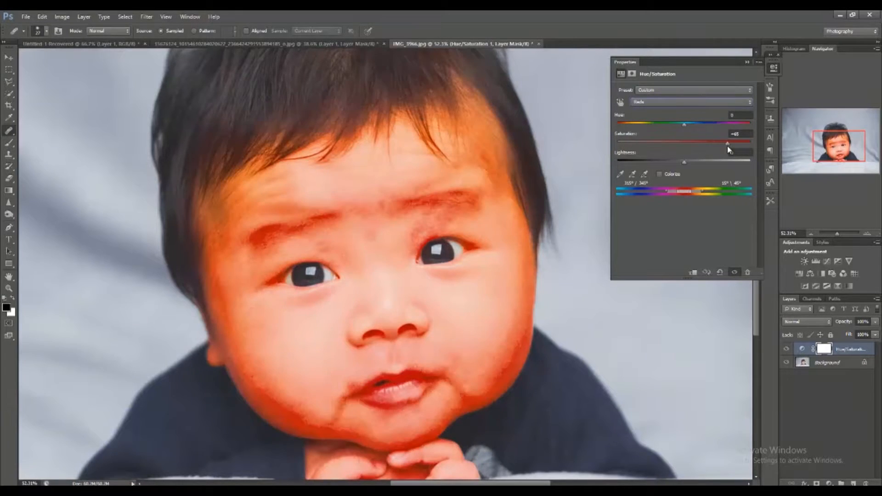
drag(673, 125, 647, 121)
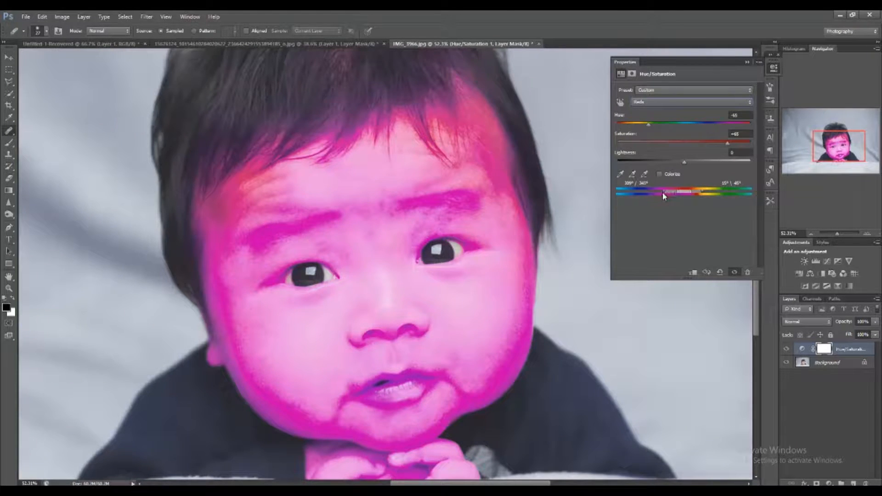
Step: Enlarge the adjustment's properties and narrow its affected colour range to the reddest skin areas between magenta and red
drag(611, 171, 532, 160)
drag(648, 279, 644, 208)
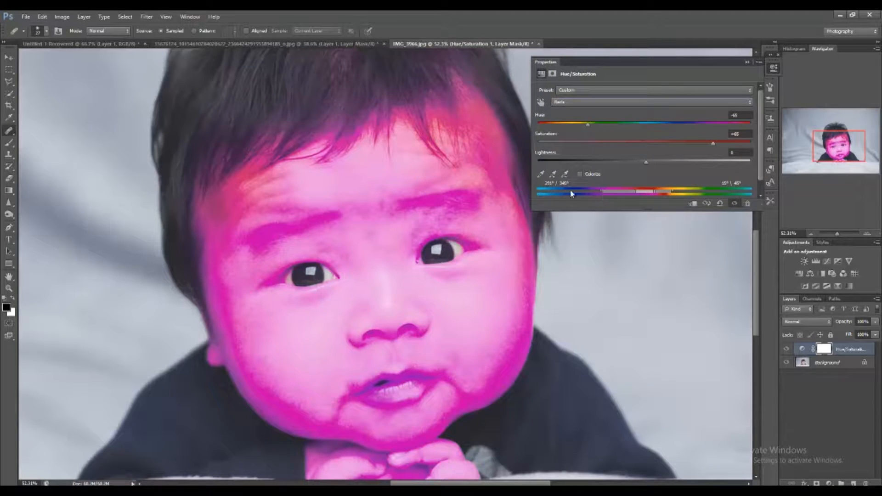
drag(529, 171, 441, 172)
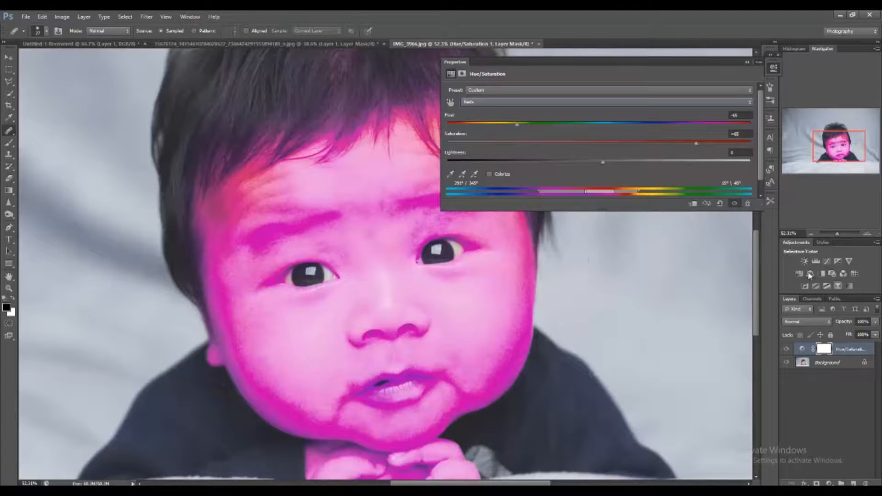
drag(757, 266, 758, 253)
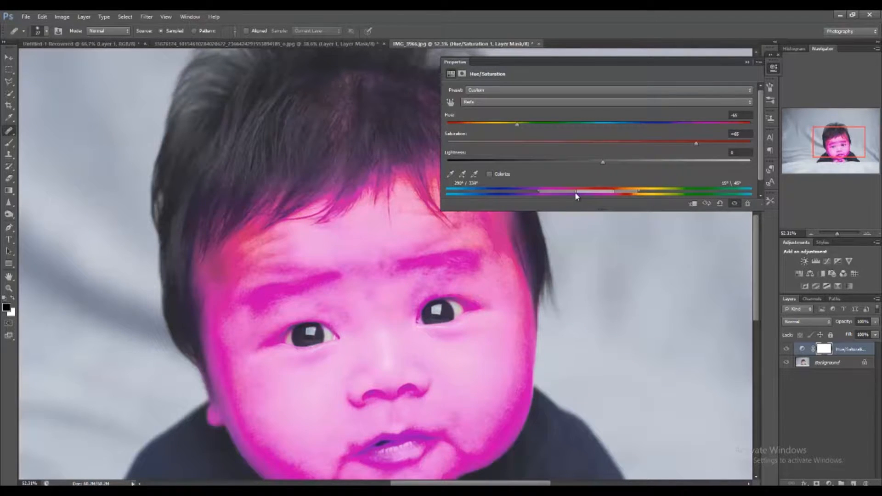
drag(614, 192, 572, 191)
drag(633, 197, 616, 195)
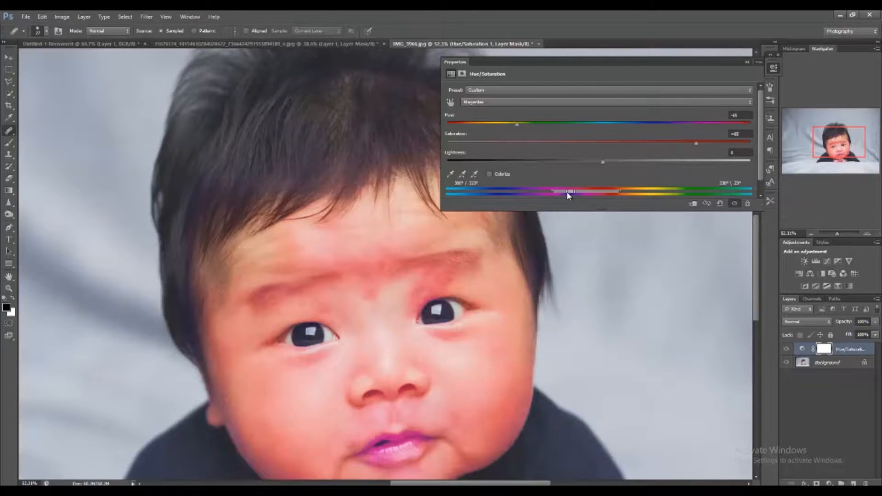
drag(572, 192, 577, 188)
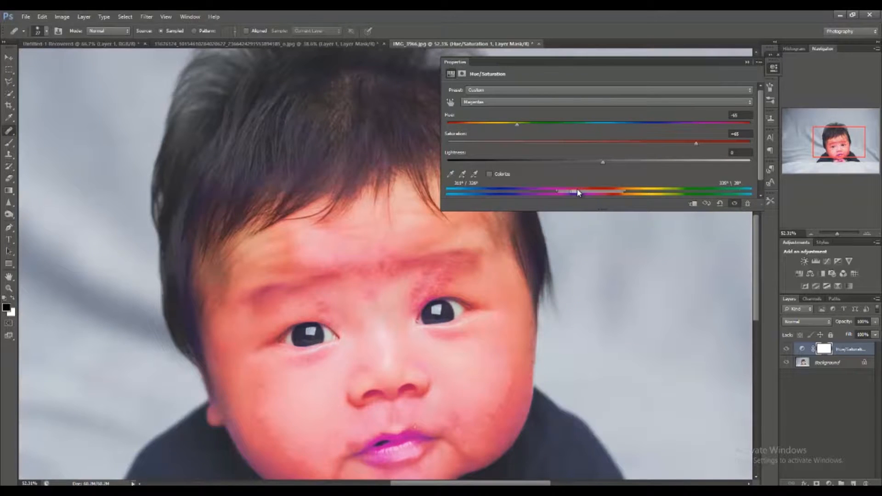
Step: Set the affected reds' hue to +13, saturation to -15 and lightness to 0, comparing against the unadjusted photo
click(602, 144)
drag(602, 143, 678, 162)
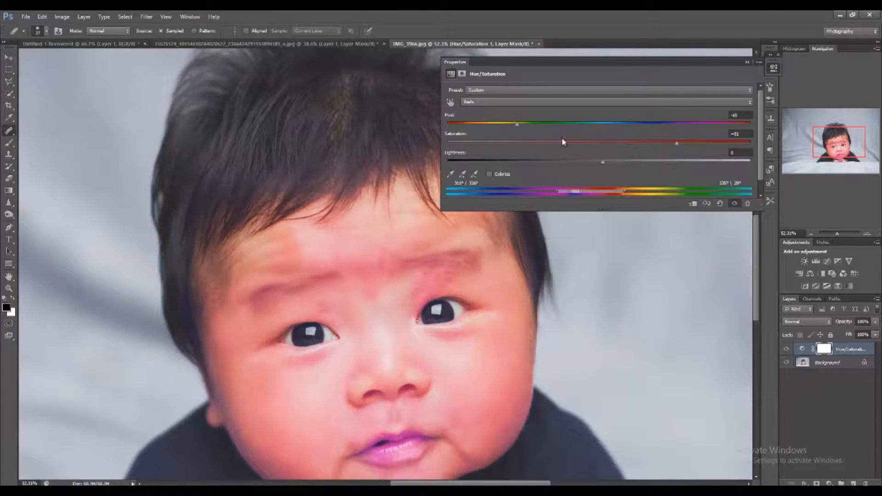
drag(518, 124, 597, 136)
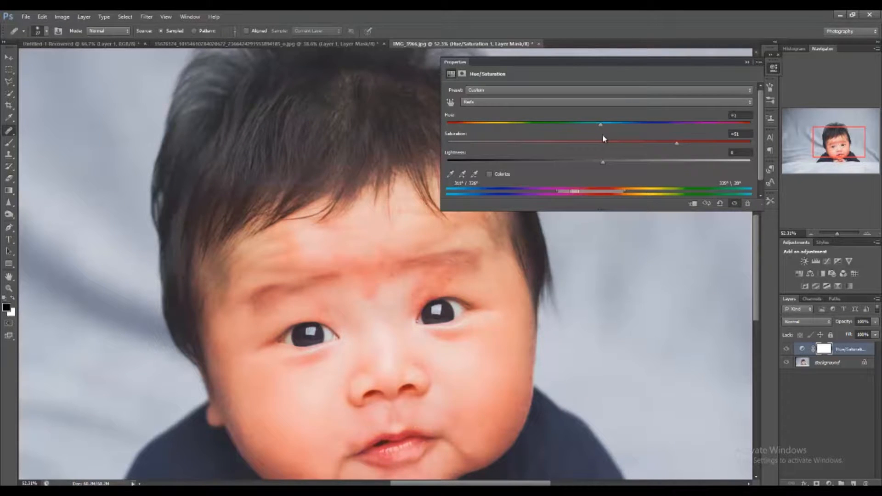
drag(618, 142, 602, 143)
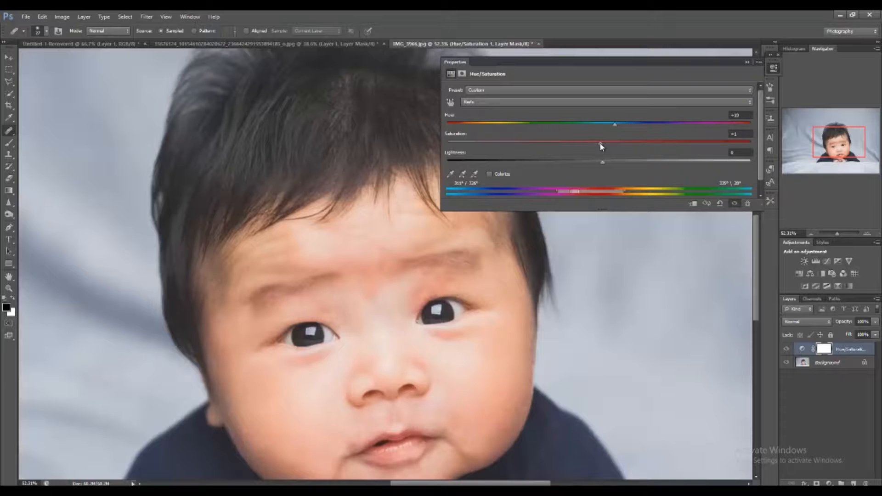
mouse_move(614, 125)
mouse_down()
mouse_move(597, 128)
mouse_move(616, 129)
mouse_up()
click(734, 203)
click(732, 206)
click(732, 207)
drag(621, 125, 620, 125)
mouse_move(600, 143)
mouse_down()
mouse_move(614, 141)
mouse_move(586, 152)
mouse_up()
drag(603, 163, 578, 172)
drag(598, 171, 599, 172)
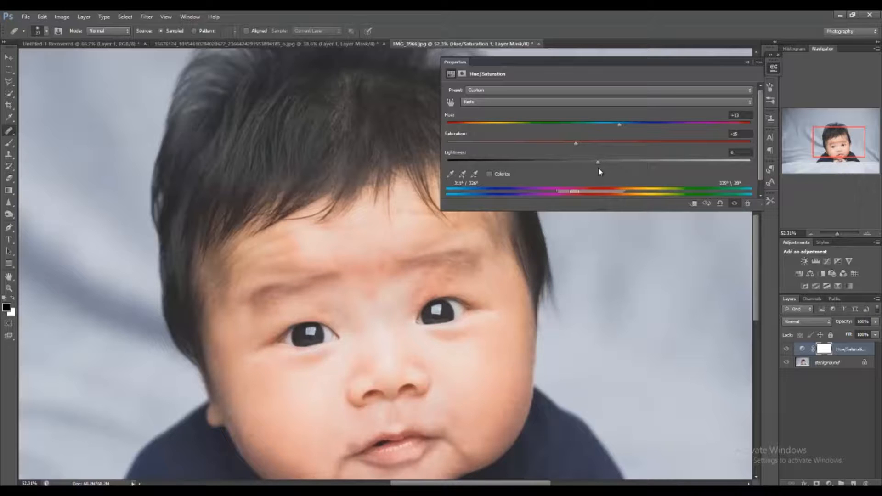
Step: Refine the adjustment's affected red range and compare the whole photo with the adjustment layer hidden and shown
click(735, 204)
drag(585, 191, 593, 191)
click(720, 204)
drag(571, 192, 566, 198)
click(773, 69)
click(788, 352)
click(786, 351)
scroll(585, 338, down, 10)
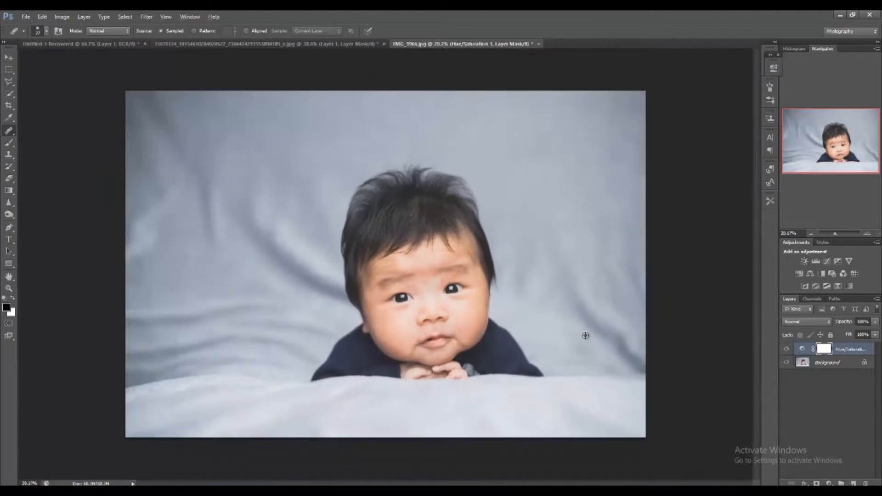
click(786, 351)
click(786, 351)
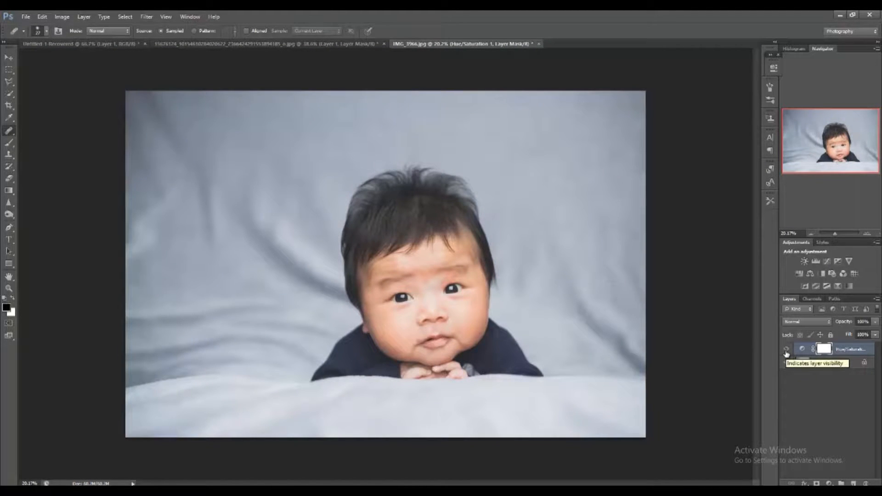
Step: Mask the baby's lips out of the Hue/Saturation adjustment by painting black on its mask with a small soft brush
scroll(429, 350, up, 3)
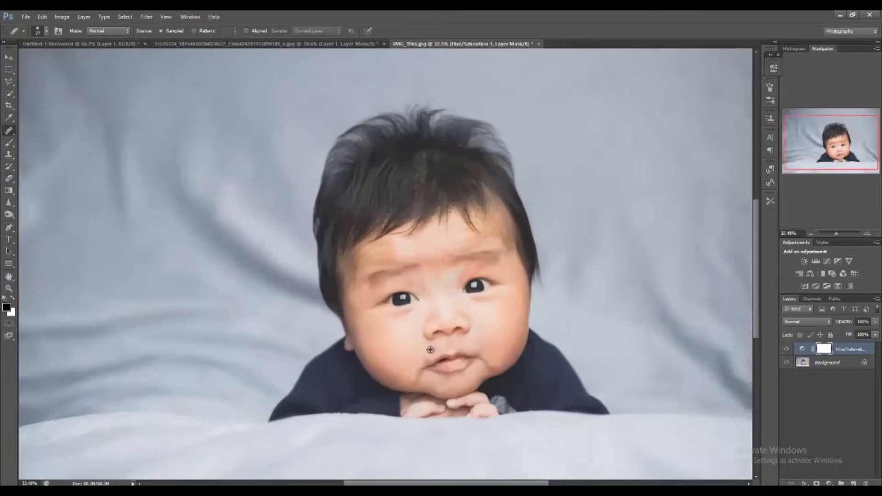
scroll(430, 349, up, 2)
click(8, 143)
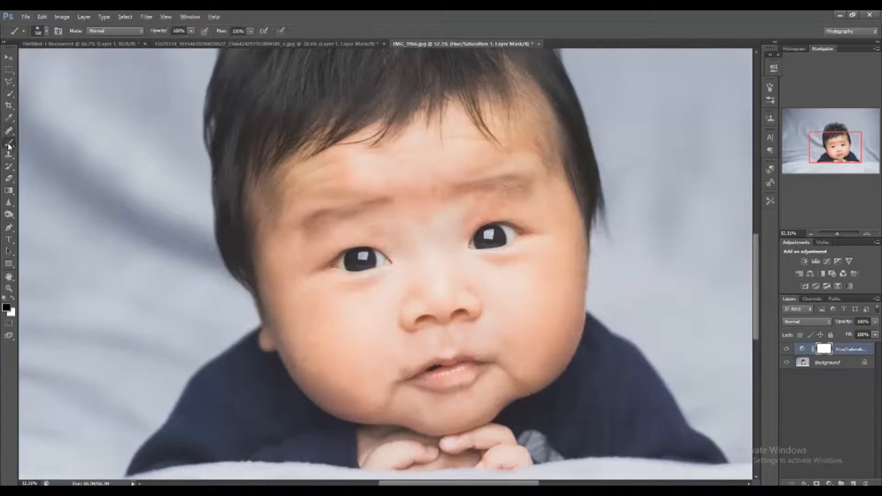
right_click(460, 366)
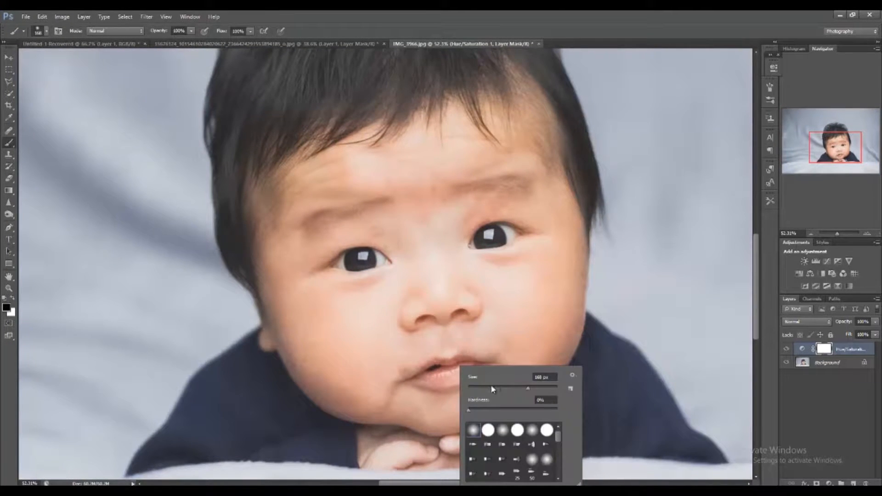
click(506, 388)
mouse_move(446, 370)
mouse_down()
mouse_move(424, 378)
mouse_move(468, 364)
mouse_move(460, 363)
mouse_move(446, 379)
mouse_move(474, 369)
mouse_move(430, 378)
mouse_up()
right_click(433, 379)
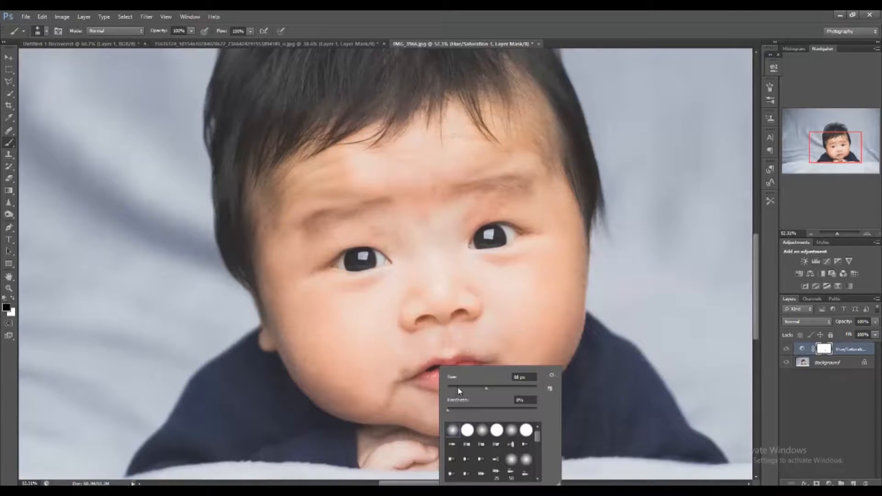
click(421, 376)
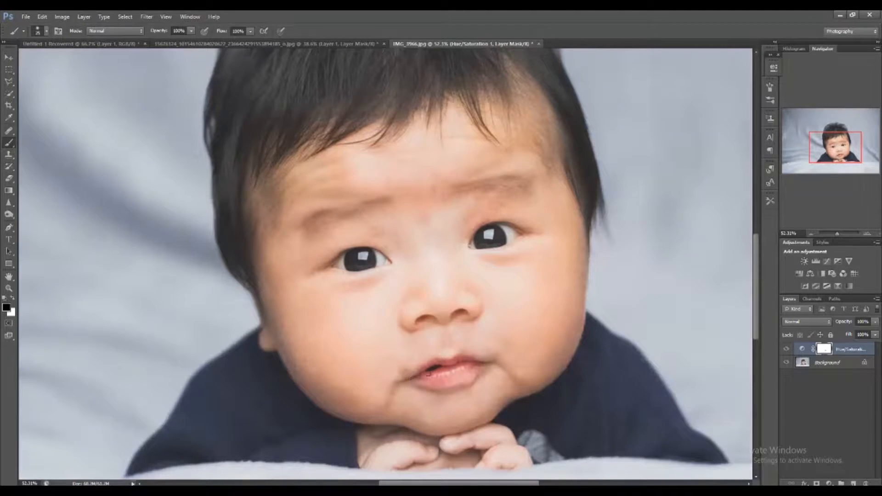
Step: Clean up the mask at the corner of the mouth with white, and restore black as the foreground colour
key(alt)
key(x)
click(487, 362)
key(x)
scroll(481, 267, down, 3)
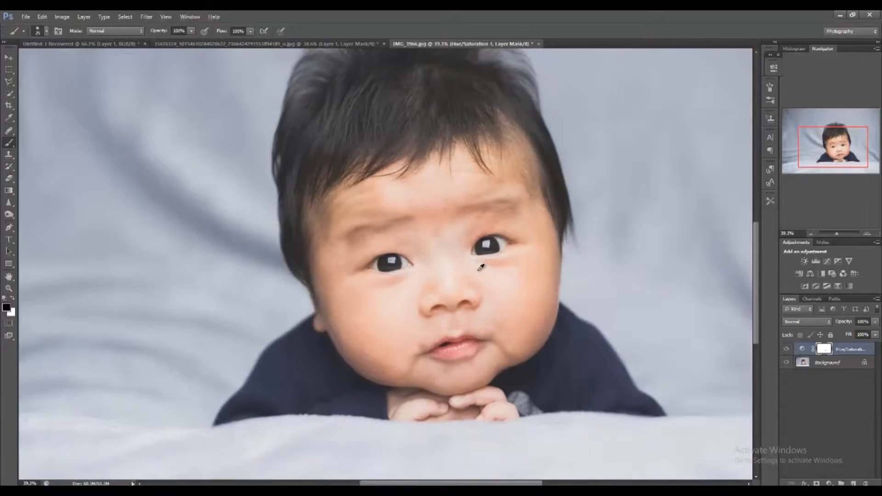
key(alt)
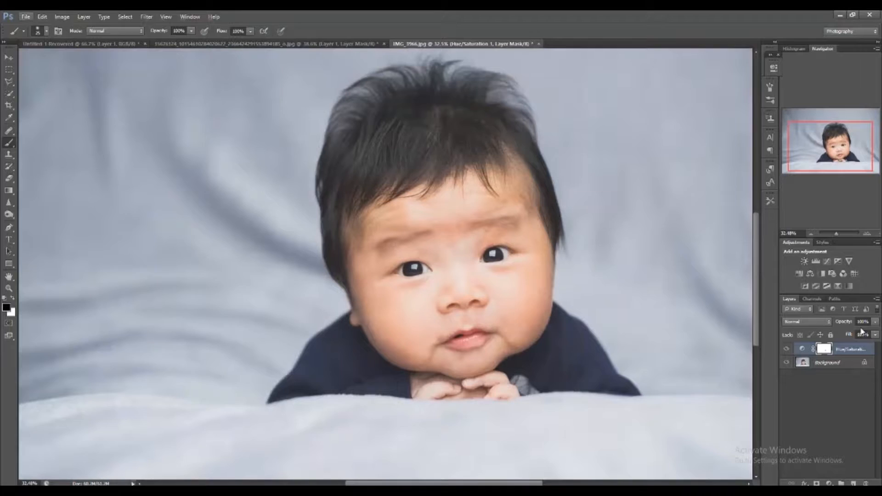
Step: Add a second Hue/Saturation adjustment layer targeting Yellows with hue -14 and saturation +32, and compare it with the unadjusted photo
click(797, 274)
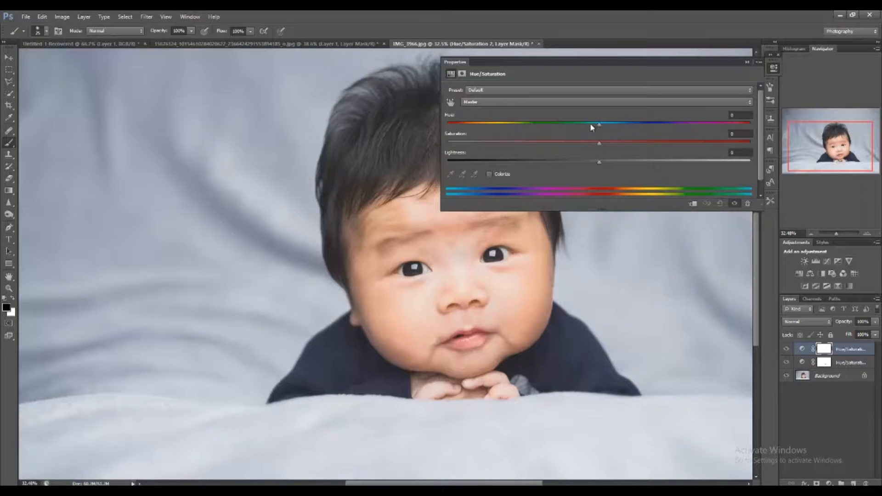
click(544, 105)
click(531, 122)
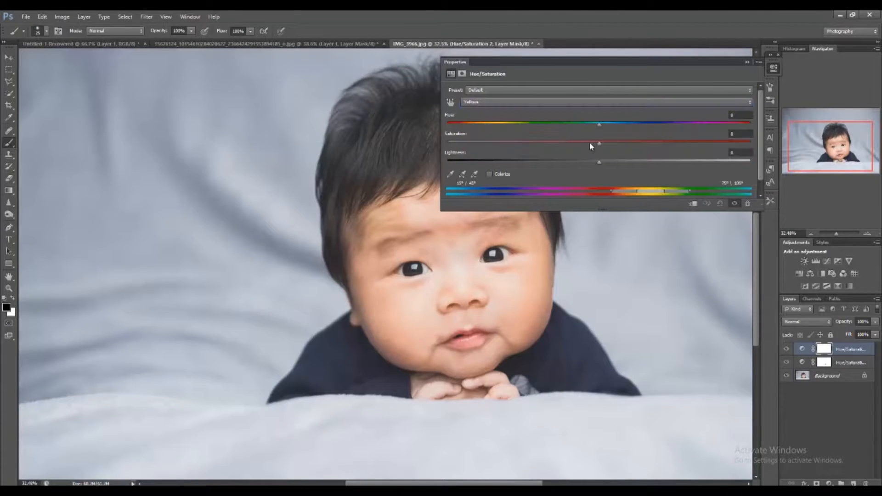
drag(583, 124, 627, 148)
click(732, 205)
click(733, 205)
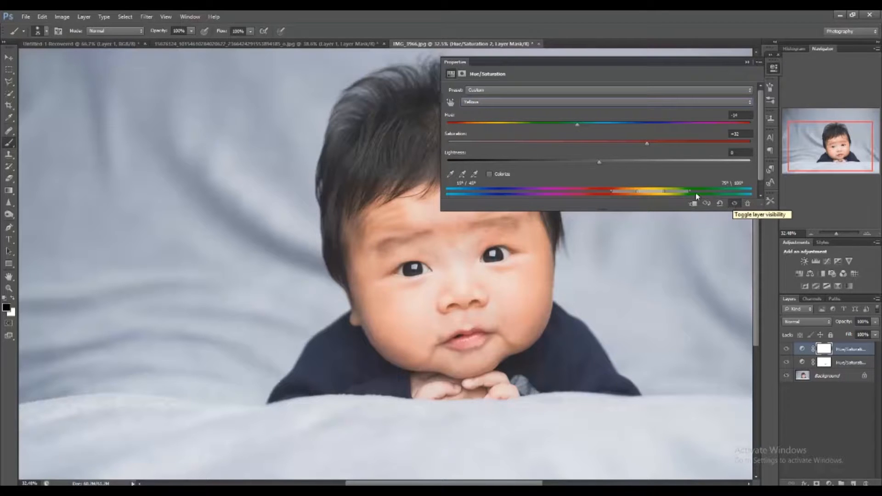
Step: Lower the Yellows lightness to -16, fine-tune their hue and saturation, and compare the adjustment on and off
drag(597, 162, 570, 167)
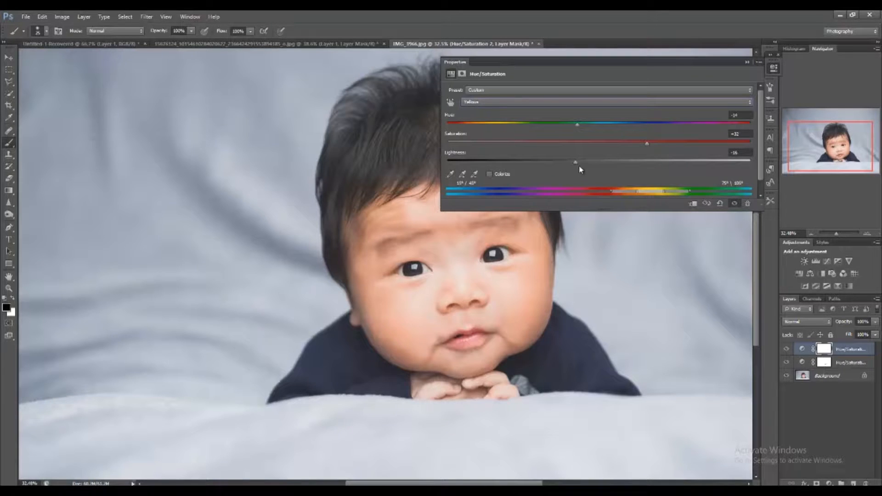
mouse_move(578, 124)
mouse_down()
mouse_move(551, 125)
mouse_move(574, 125)
mouse_up()
drag(684, 146, 658, 142)
click(733, 204)
click(734, 204)
click(773, 68)
Step: Compare the colour-corrected photo with the original background layer alone, and examine the face up close
alt+scroll(604, 197, down, 3)
alt+scroll(615, 244, up, 1)
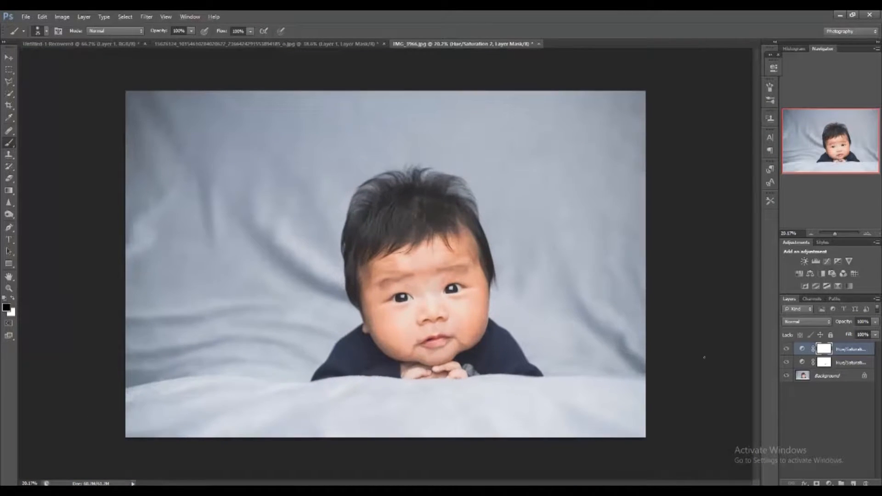
alt+click(786, 377)
alt+click(786, 377)
scroll(537, 293, up, 2)
scroll(480, 298, up, 4)
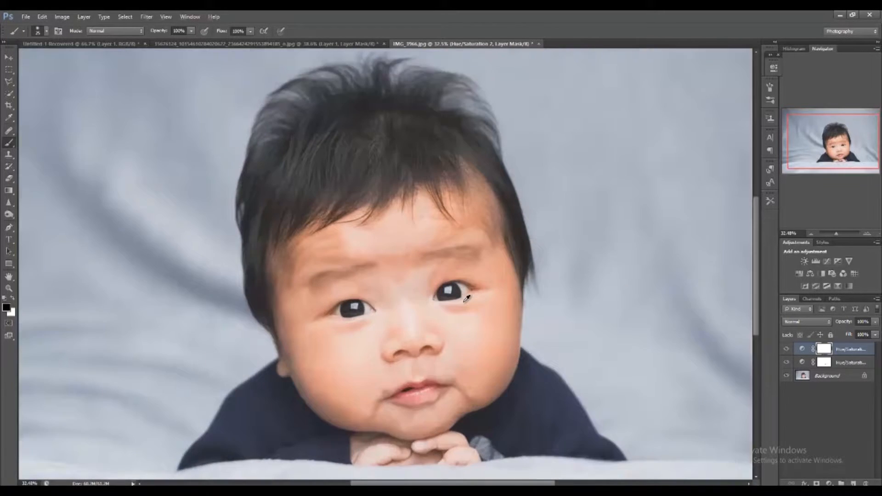
key(alt)
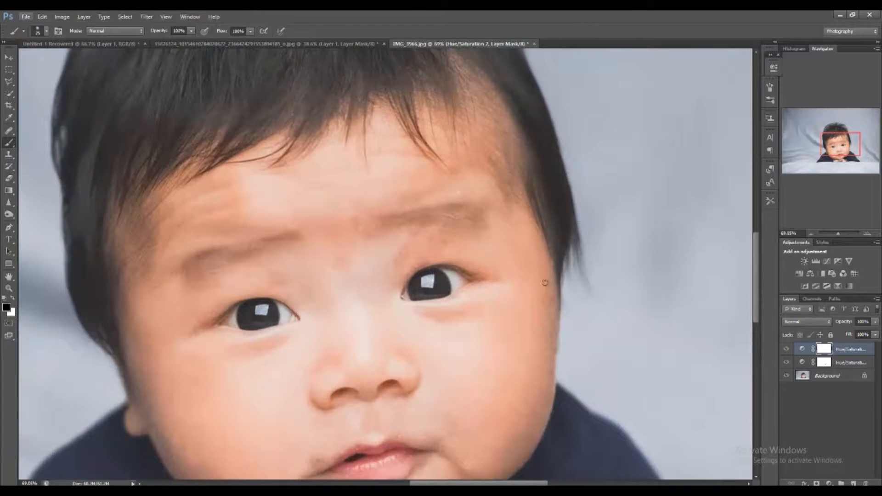
Step: Stamp all visible layers into a new merged layer on top, inspect the skin around the eyes, and duplicate the merged layer
key(ctrl+shift+alt+e)
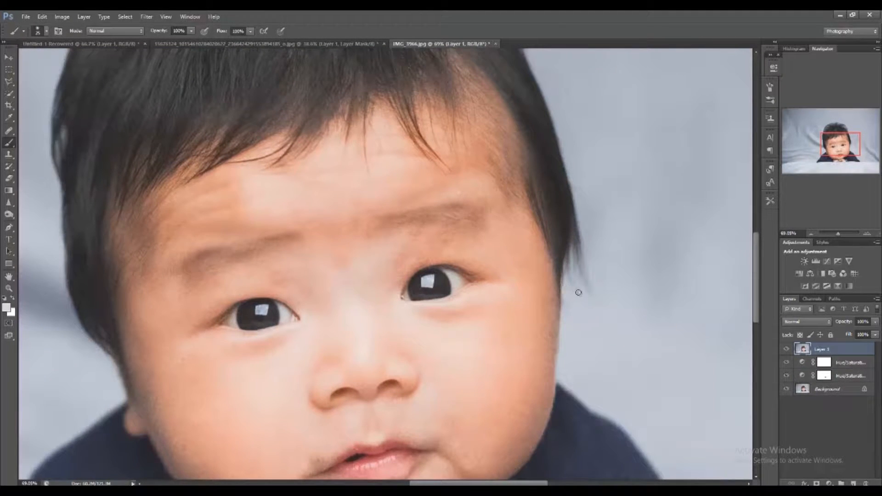
click(9, 132)
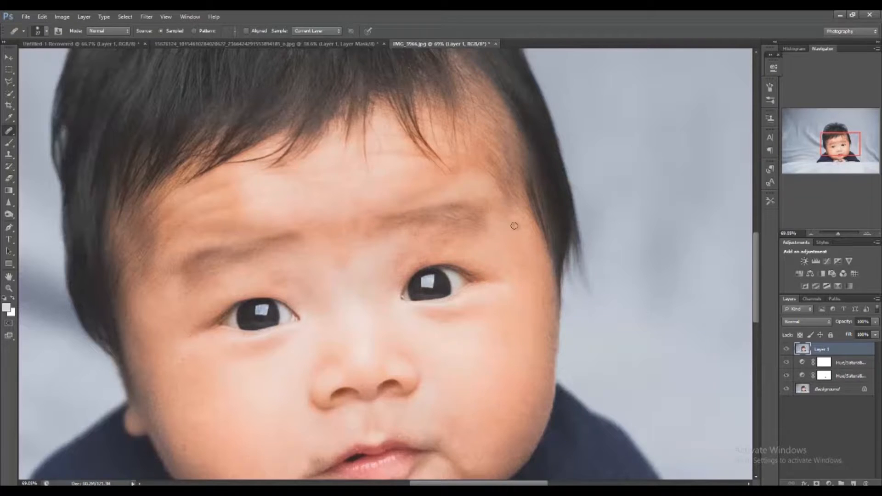
scroll(452, 289, up, 3)
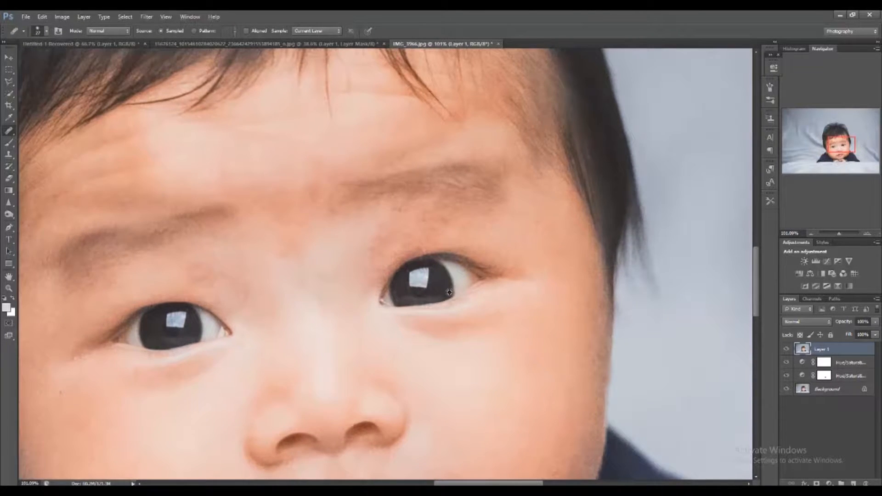
scroll(449, 292, down, 5)
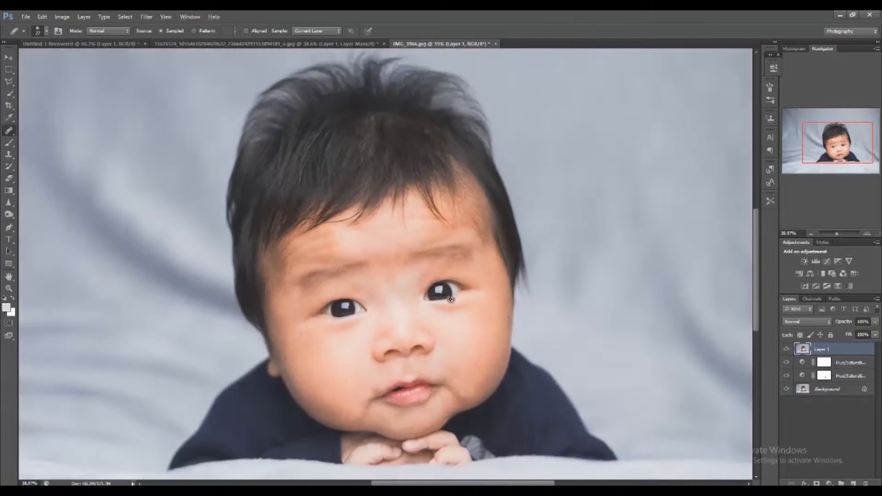
key(alt)
drag(809, 353, 853, 483)
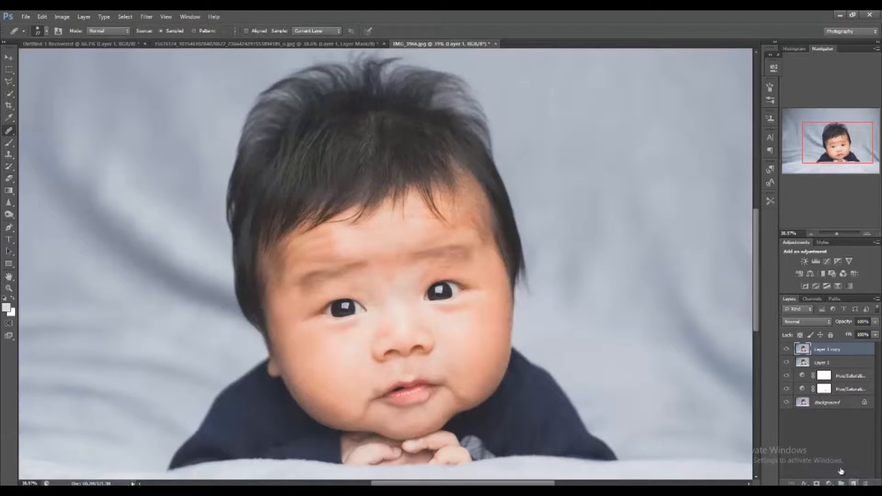
Step: Smooth the duplicated merged layer with Imagenomic Portraiture, basing the skin tones mask on forehead skin and outputting to a new layer
click(146, 16)
mouse_move(212, 202)
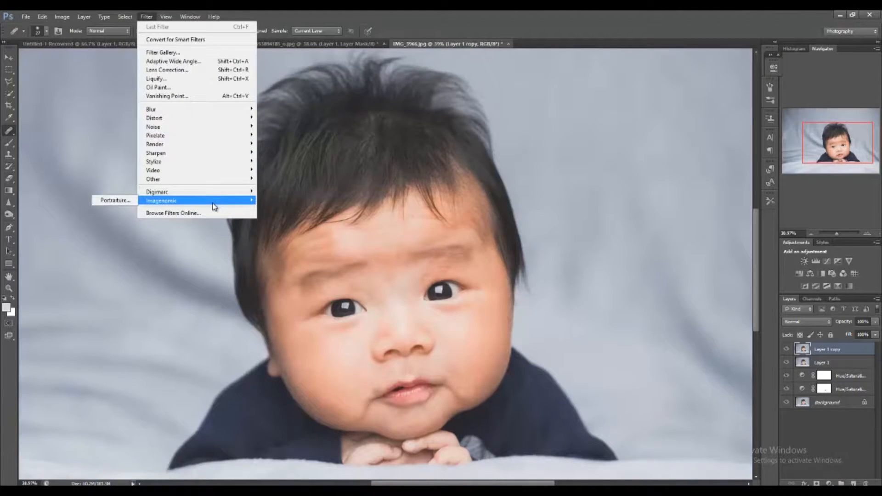
click(123, 201)
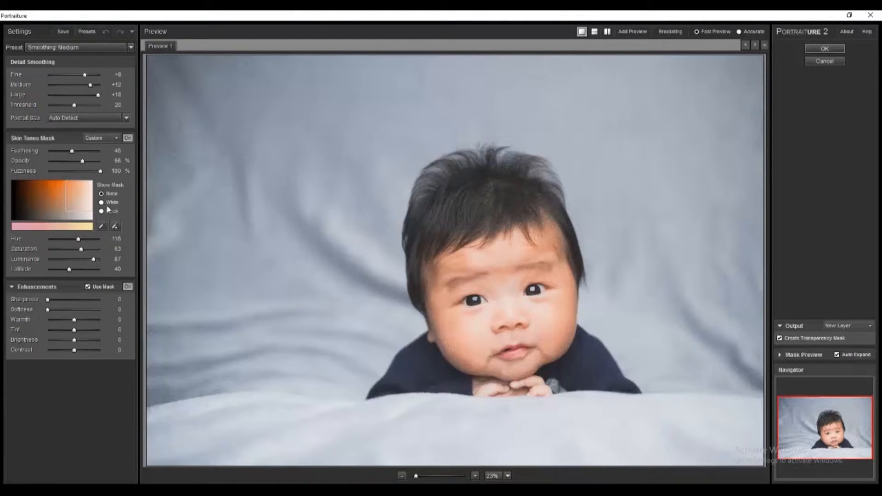
click(512, 251)
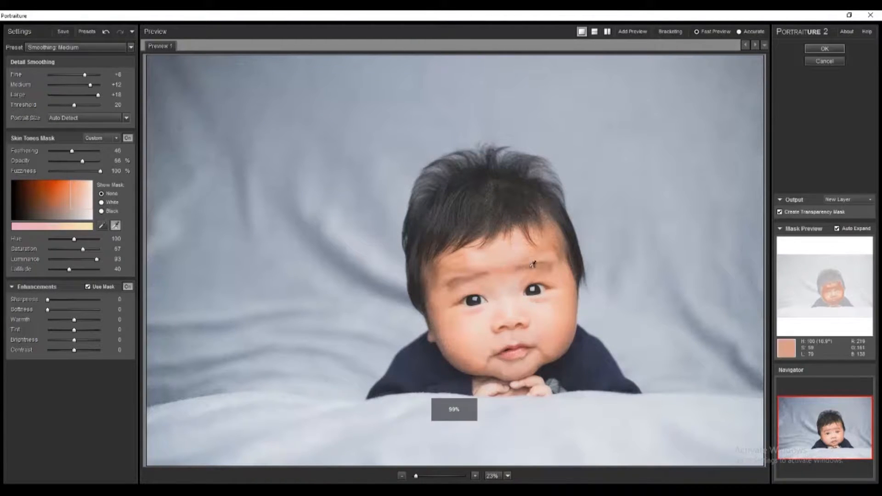
scroll(549, 300, up, 5)
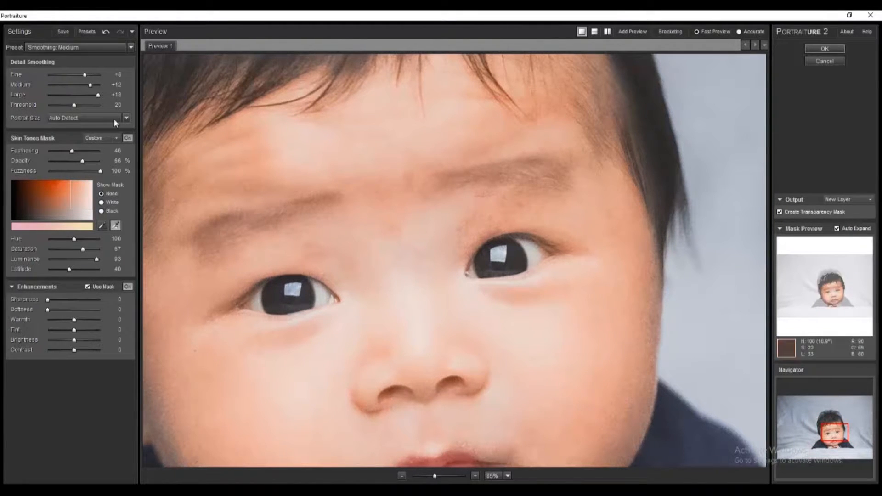
click(824, 48)
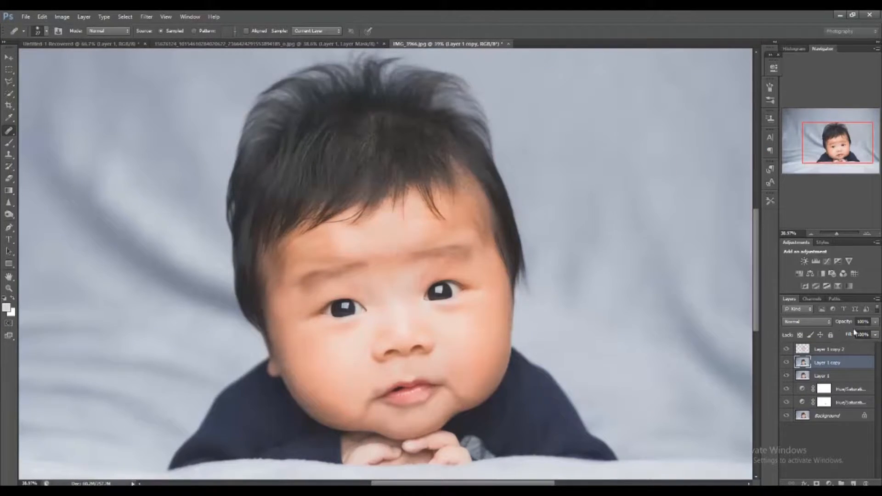
Step: Lower the smoothed layer's opacity to 44% and add a layer mask inverted to black
click(813, 351)
click(875, 321)
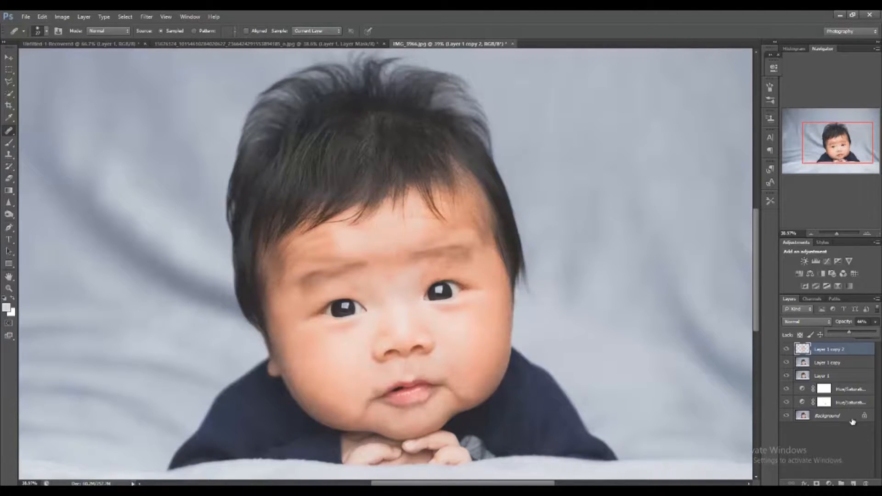
click(816, 483)
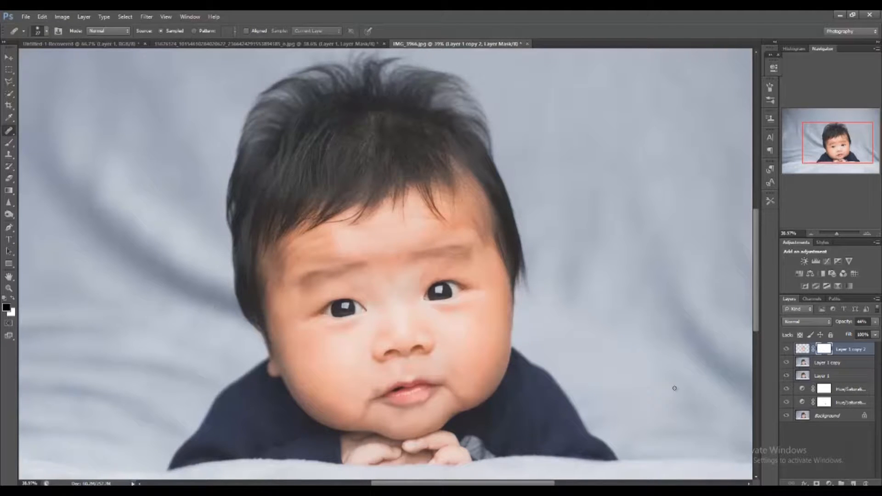
click(62, 17)
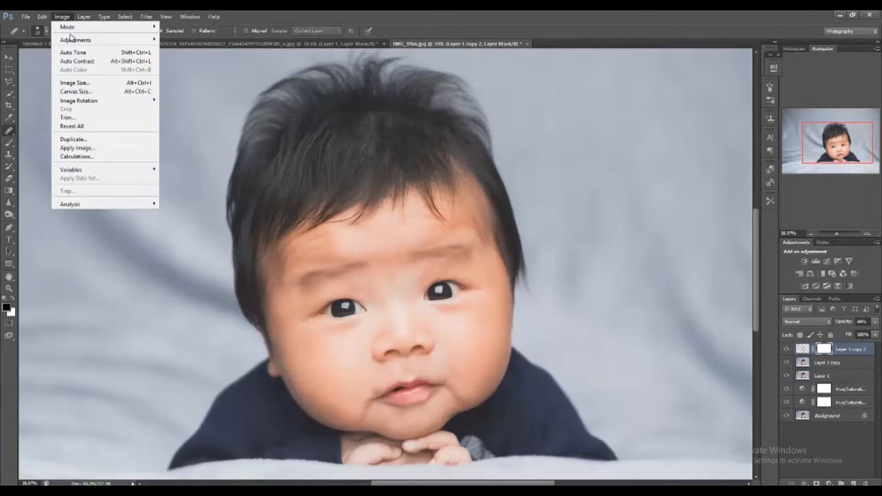
mouse_move(73, 41)
click(190, 151)
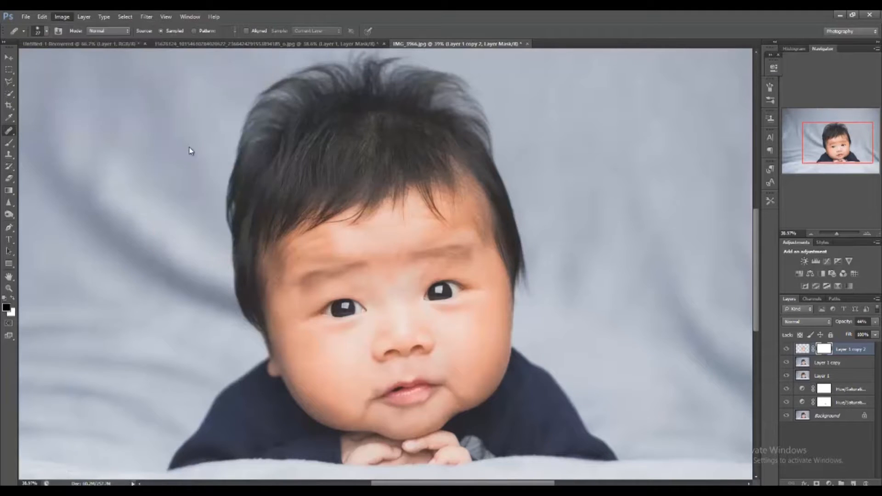
Step: Paint white with a large soft brush at 0% hardness on the mask to reveal smoothing on the forehead, cheeks, nose and chin
key(b)
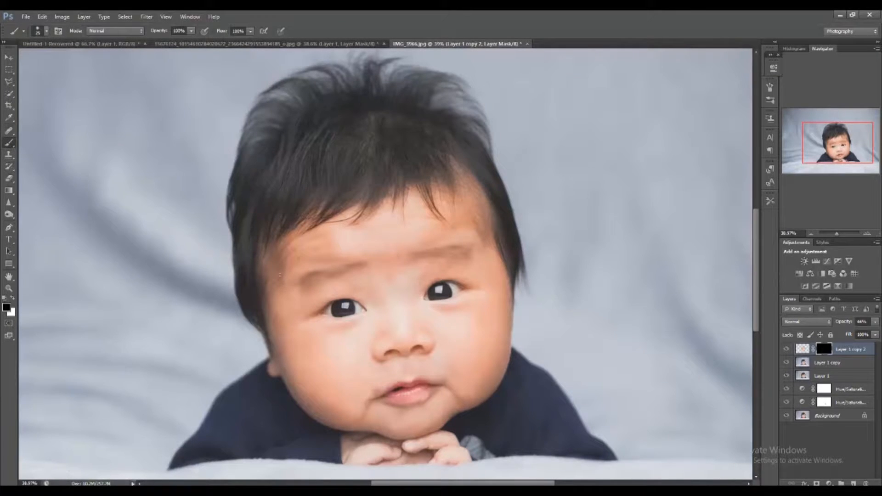
right_click(405, 293)
drag(459, 314, 456, 316)
click(410, 242)
click(13, 298)
right_click(360, 244)
drag(416, 265, 442, 267)
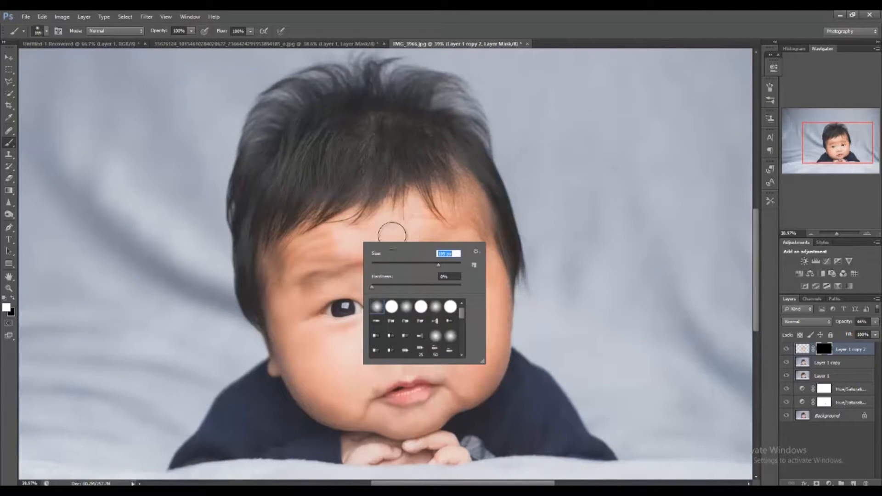
click(389, 243)
mouse_move(388, 243)
mouse_down()
mouse_move(390, 283)
mouse_move(424, 272)
mouse_move(402, 280)
mouse_move(390, 300)
mouse_move(395, 316)
mouse_move(416, 318)
mouse_up()
mouse_move(482, 332)
mouse_down()
mouse_move(482, 355)
mouse_move(494, 350)
mouse_move(478, 370)
mouse_up()
mouse_move(354, 369)
mouse_down()
mouse_move(333, 359)
mouse_move(301, 365)
mouse_move(342, 394)
mouse_move(340, 407)
mouse_move(334, 400)
mouse_up()
mouse_move(468, 382)
mouse_down()
mouse_move(453, 368)
mouse_move(470, 349)
mouse_up()
mouse_move(389, 236)
mouse_down()
mouse_move(464, 238)
mouse_move(495, 283)
mouse_up()
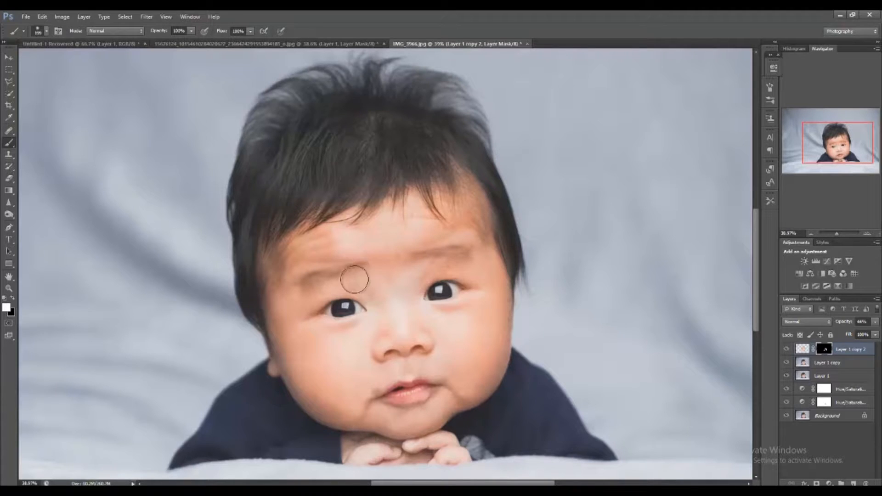
mouse_move(374, 244)
mouse_down()
mouse_move(317, 252)
mouse_move(392, 235)
mouse_move(340, 232)
mouse_move(354, 246)
mouse_up()
mouse_move(295, 295)
mouse_down()
mouse_move(285, 301)
mouse_move(335, 362)
mouse_move(355, 365)
mouse_move(331, 351)
mouse_up()
Step: Stamp all visible layers into a new top layer and select the backdrop and blanket around the baby with Quick Selection
scroll(387, 308, down, 4)
scroll(498, 315, up, 1)
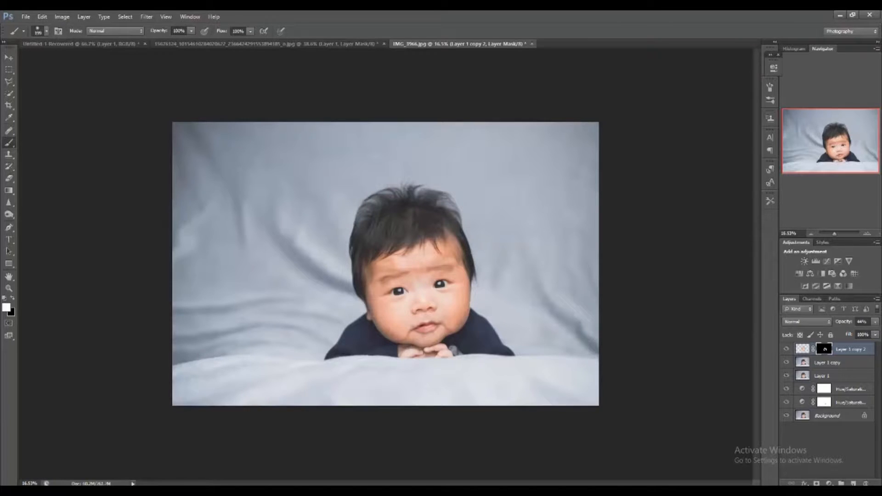
key(ctrl+shift+alt+e)
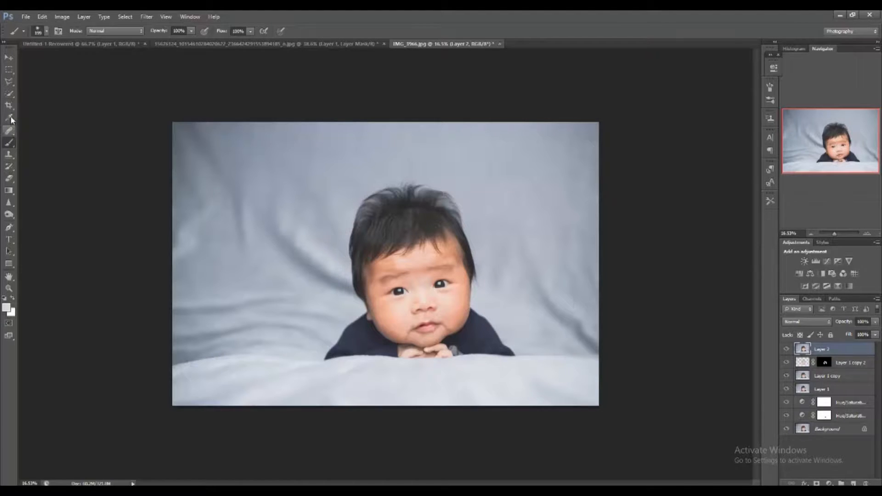
click(9, 94)
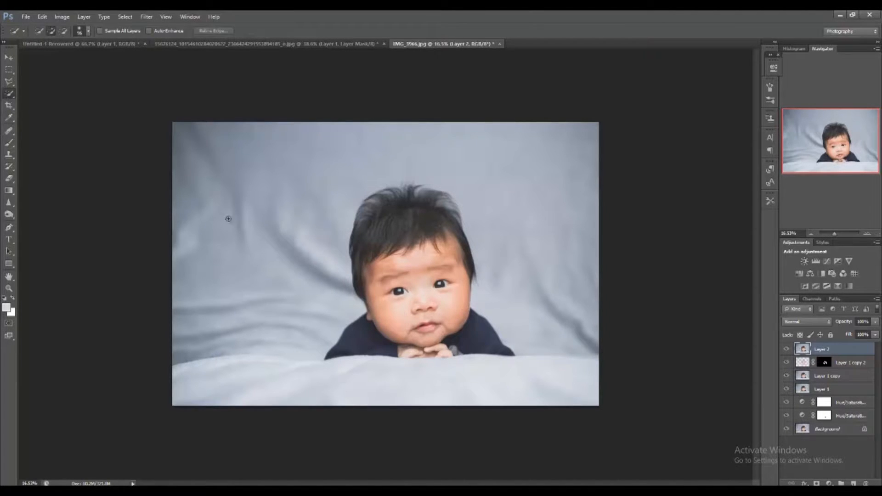
mouse_move(321, 267)
mouse_down()
mouse_move(352, 296)
mouse_move(345, 308)
mouse_move(289, 262)
mouse_move(290, 195)
mouse_move(224, 161)
mouse_move(225, 259)
mouse_up()
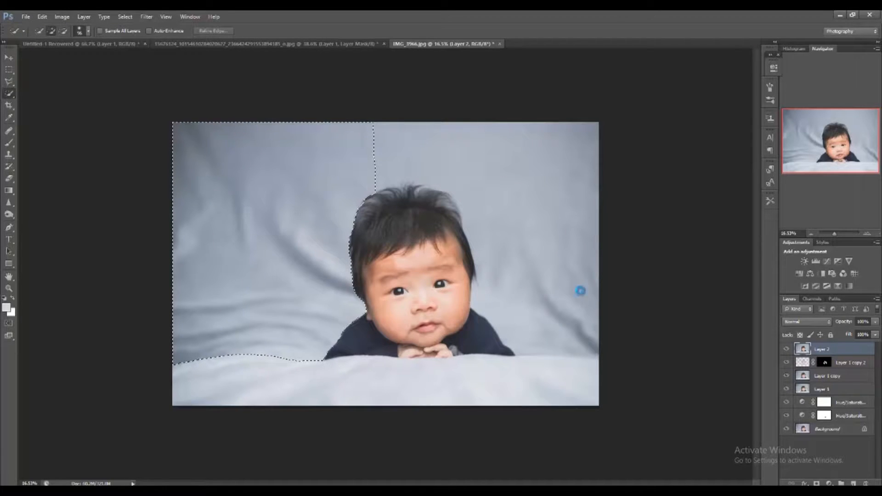
mouse_move(563, 272)
mouse_down()
mouse_move(532, 186)
mouse_move(502, 148)
mouse_up()
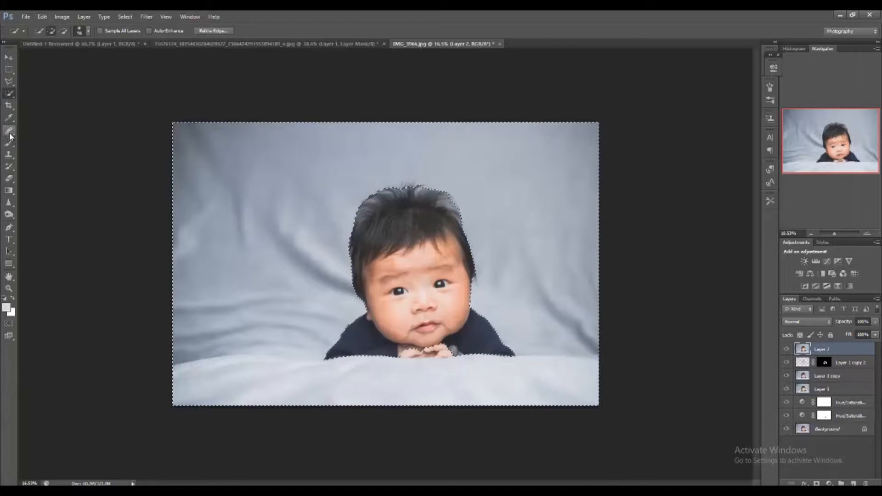
Step: Clone clean fabric over the backdrop folds to the right of the baby using a 463 px Clone Stamp at 0% hardness
click(9, 154)
right_click(582, 266)
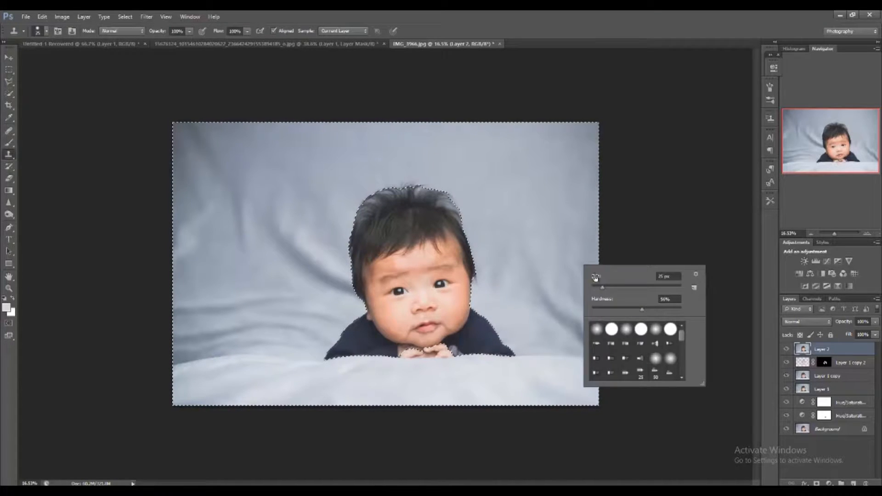
drag(643, 298, 614, 311)
drag(667, 287, 669, 286)
alt+click(543, 252)
mouse_move(544, 274)
mouse_down()
mouse_move(567, 311)
mouse_move(552, 275)
mouse_move(610, 342)
mouse_up()
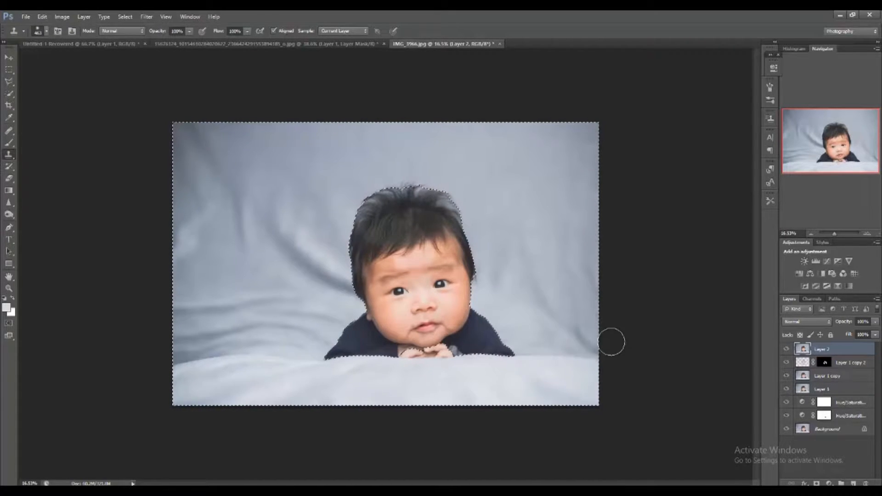
alt+click(517, 181)
drag(532, 273, 552, 302)
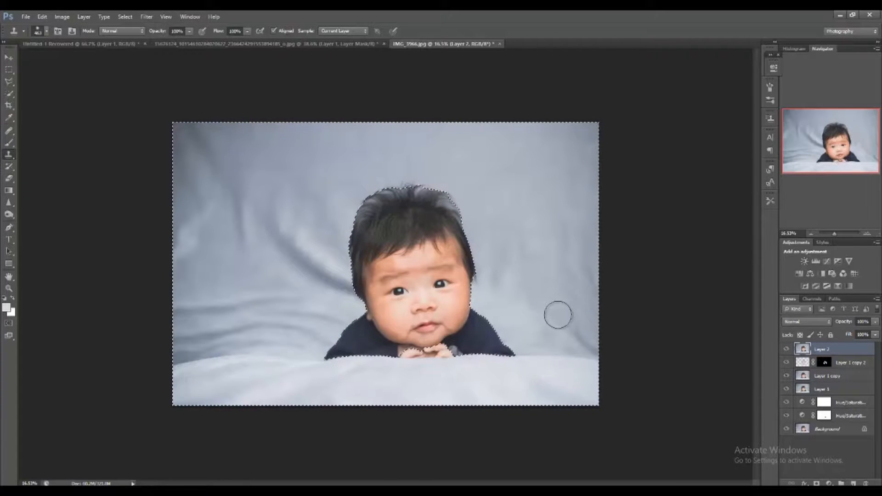
Step: Reduce the Clone Stamp opacity to 48% and blend away the dark backdrop folds on both sides of the baby
click(189, 31)
click(166, 40)
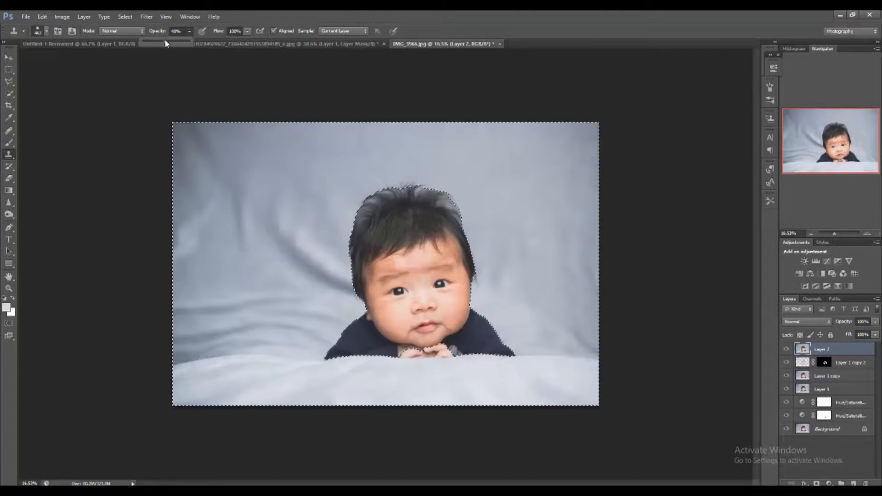
alt+click(540, 249)
mouse_move(548, 292)
mouse_down()
mouse_move(533, 301)
mouse_move(565, 312)
mouse_move(592, 335)
mouse_move(561, 325)
mouse_move(575, 335)
mouse_move(624, 340)
mouse_up()
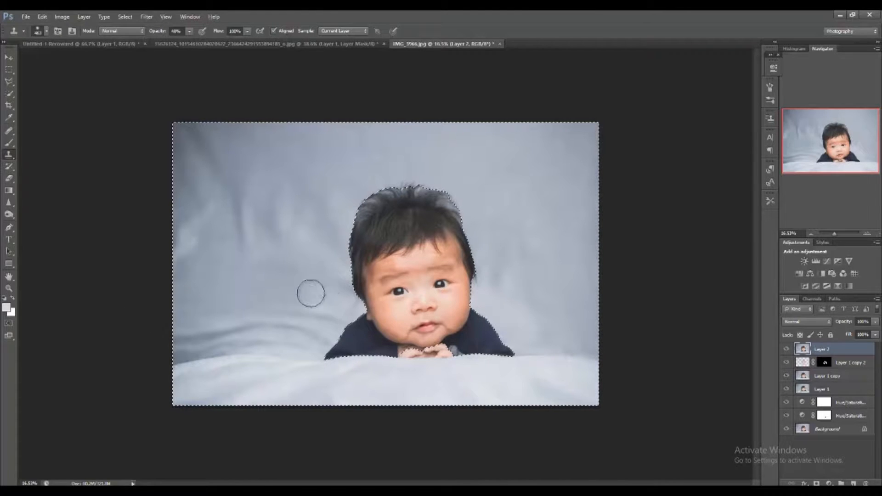
Step: Enlarge the Clone Stamp brush and clone smooth fabric over the creases across the backdrop to the left of the baby
right_click(296, 258)
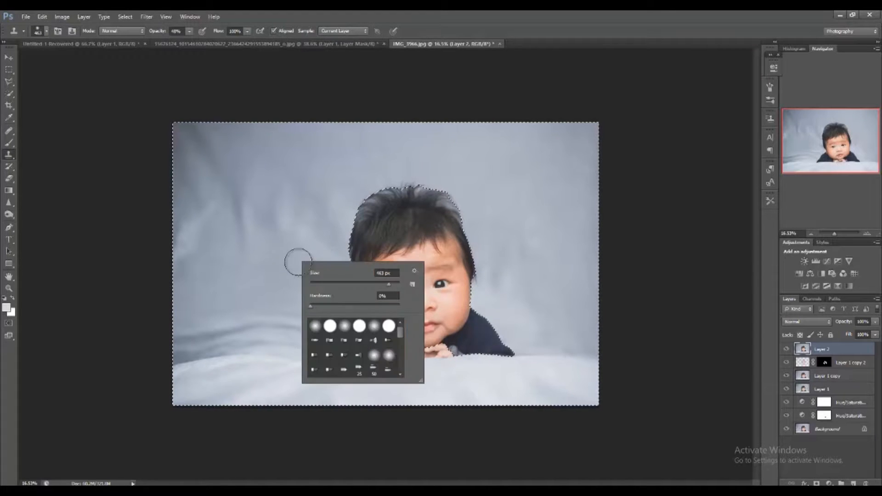
alt+click(263, 280)
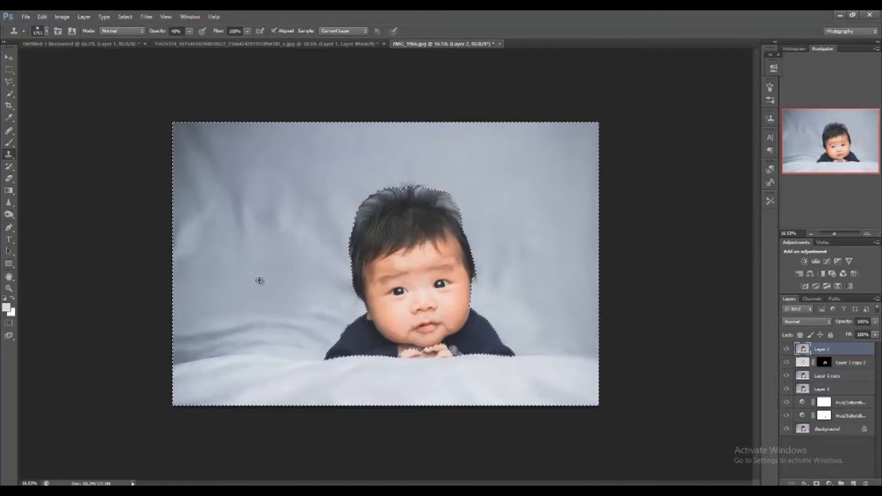
right_click(282, 278)
drag(372, 300, 374, 301)
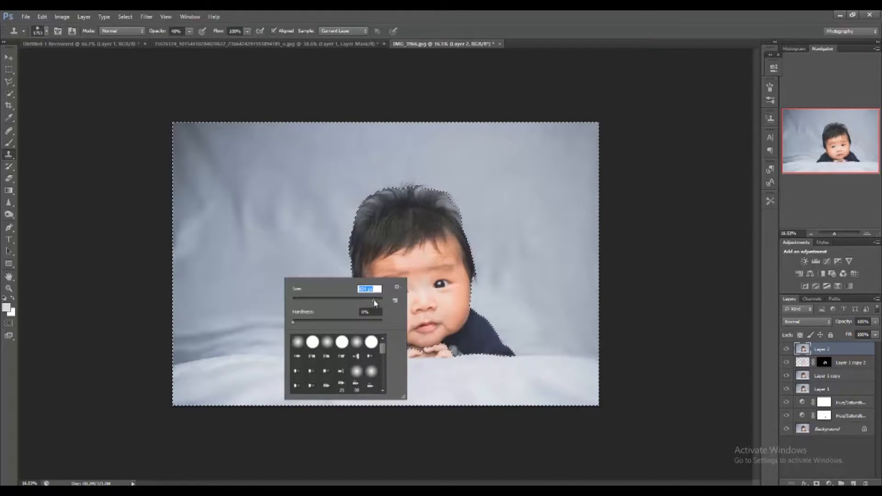
alt+click(272, 286)
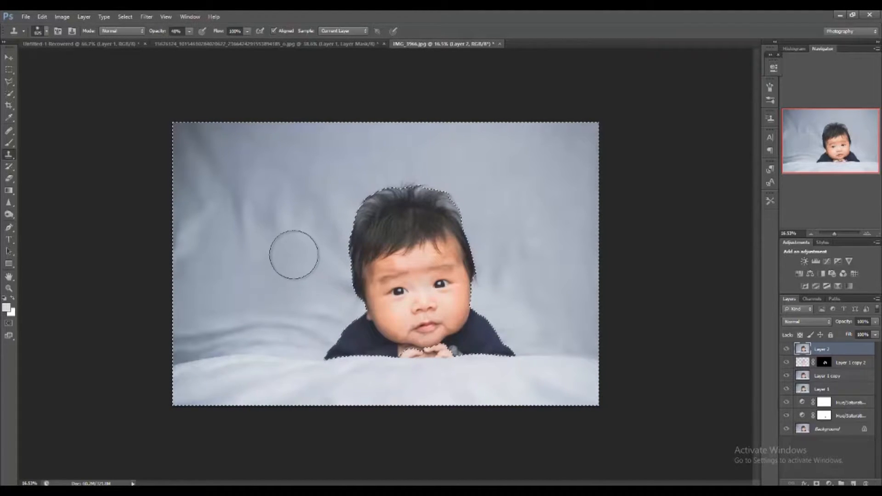
alt+click(272, 269)
drag(241, 225, 179, 238)
alt+click(278, 283)
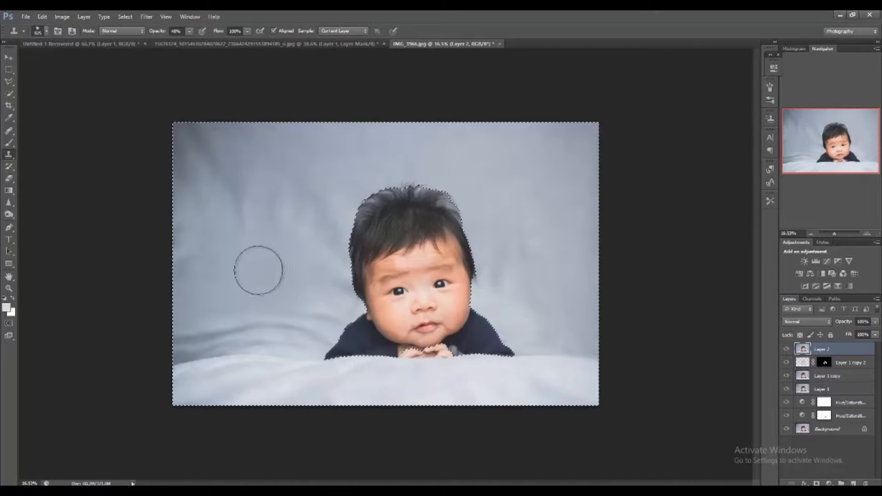
mouse_move(120, 192)
mouse_down()
mouse_move(267, 262)
mouse_move(142, 183)
mouse_up()
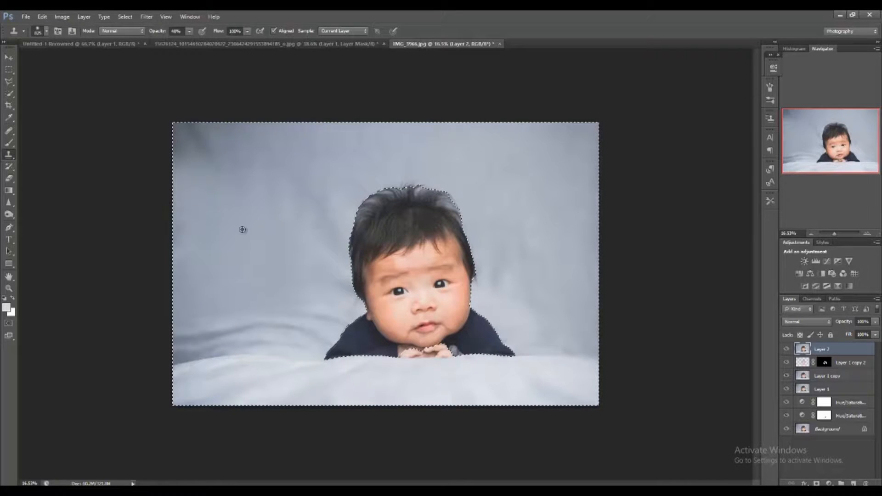
drag(143, 147, 171, 143)
alt+click(250, 219)
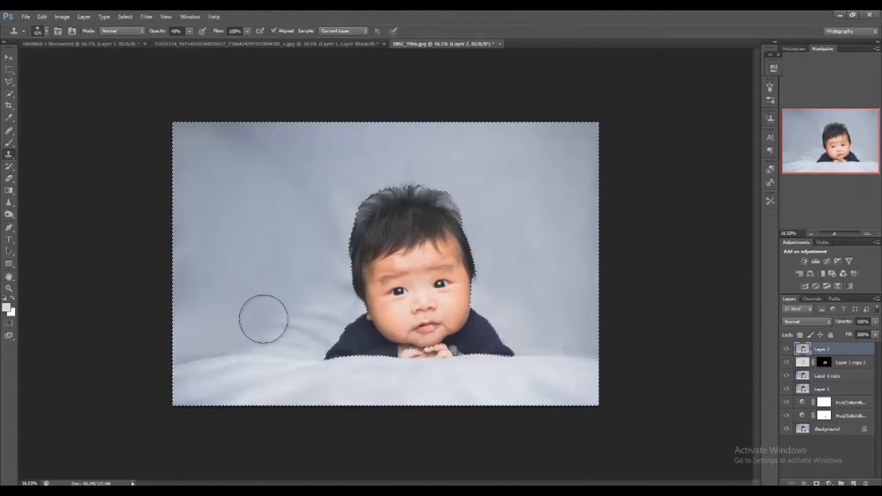
alt+click(536, 188)
mouse_move(263, 331)
mouse_down()
mouse_move(322, 318)
mouse_move(325, 309)
mouse_up()
key(ctrl+z)
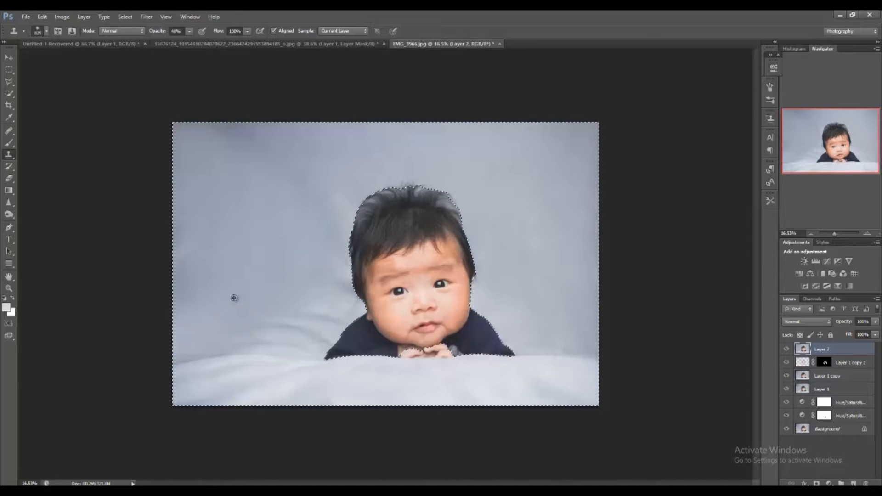
Step: Clone smooth fabric over the folds beside the baby's shoulder on the left of the photo, and clear the selection
alt+click(492, 158)
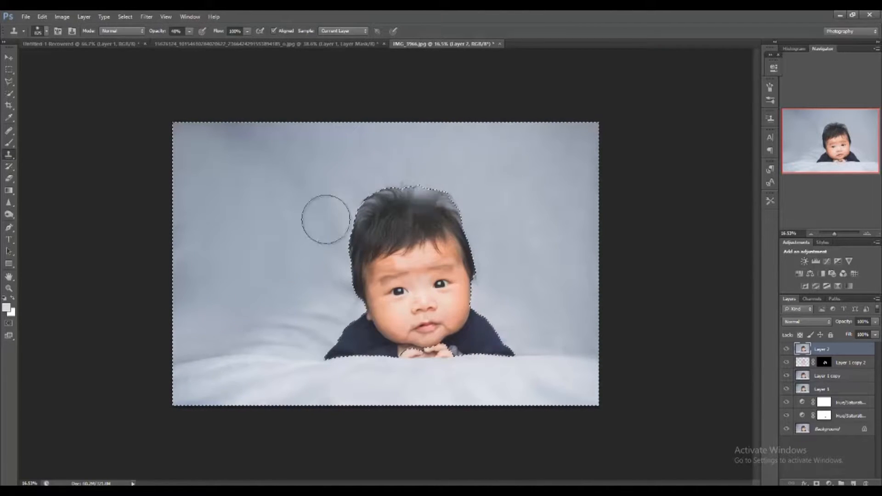
mouse_move(282, 321)
mouse_down()
mouse_move(348, 301)
mouse_move(294, 303)
mouse_move(355, 304)
mouse_move(330, 312)
mouse_up()
alt+click(350, 299)
click(341, 302)
alt+click(295, 302)
mouse_move(321, 343)
mouse_down()
mouse_move(358, 310)
mouse_move(331, 313)
mouse_move(343, 332)
mouse_move(346, 308)
mouse_move(347, 337)
mouse_up()
key(ctrl+d)
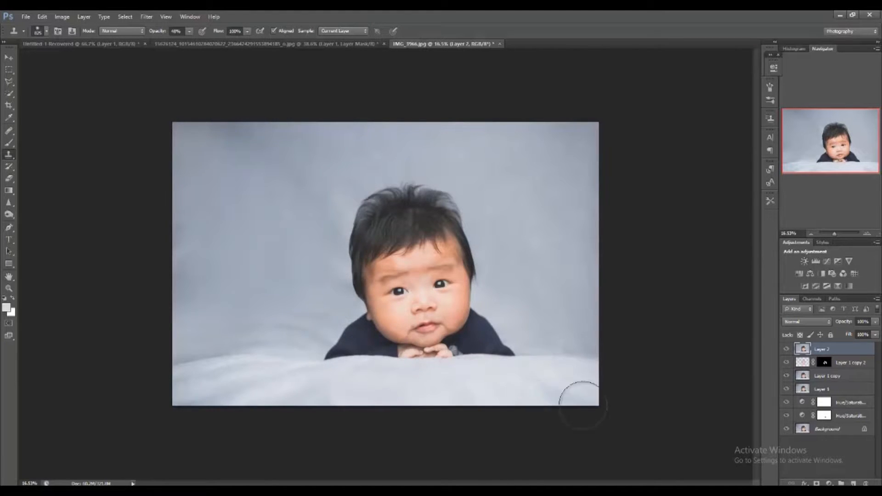
Step: Compare the backdrop with and without the Layer 2 clone retouching
click(787, 349)
click(786, 349)
click(786, 349)
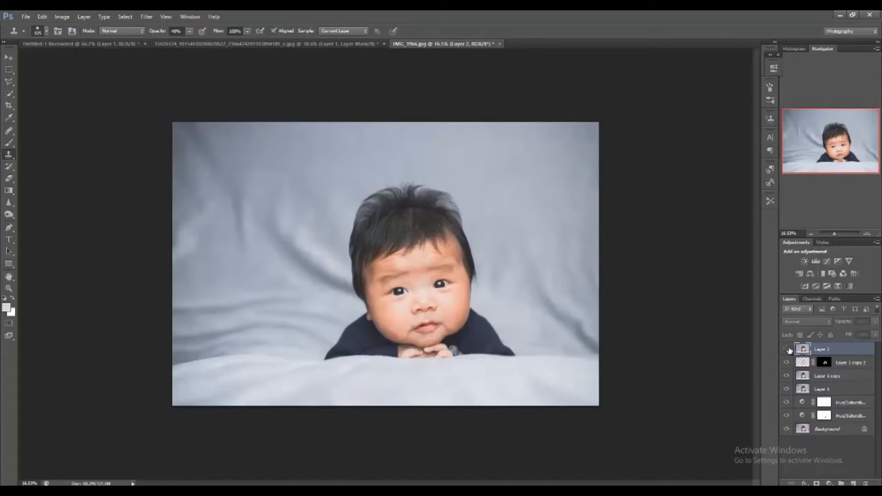
click(786, 349)
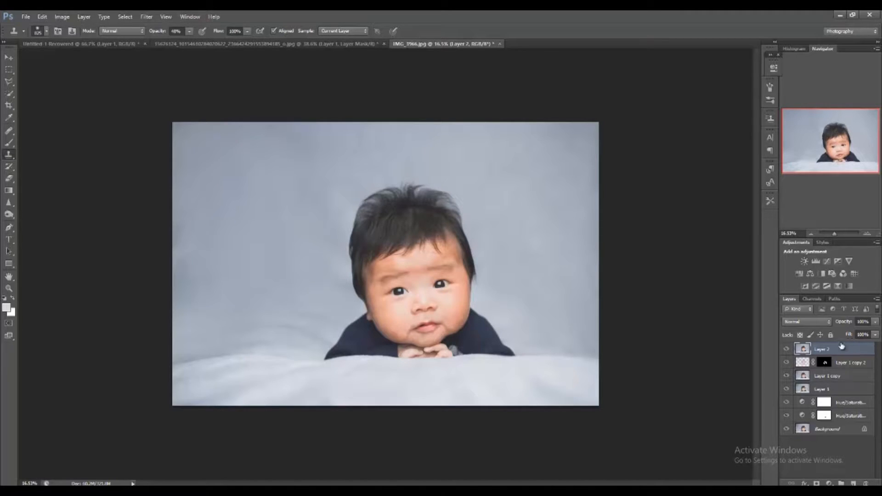
Step: Try other blend modes on Layer 2, including Multiply, Lighten, Linear Light and Luminosity, and return it to Normal
click(876, 322)
click(820, 321)
scroll(820, 322, down, 4)
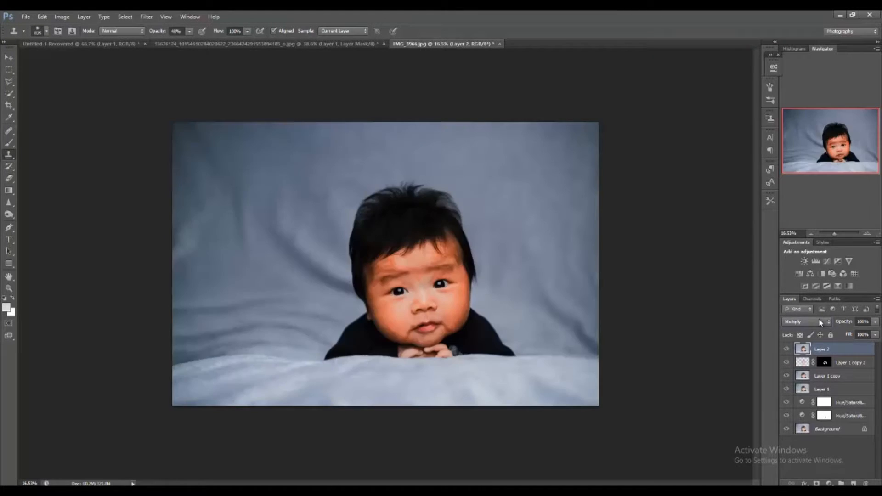
scroll(819, 320, down, 1)
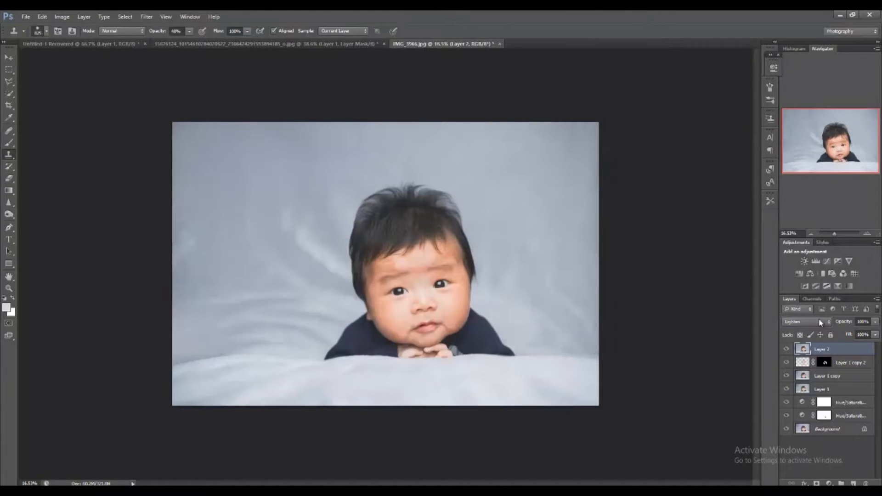
scroll(820, 322, down, 3)
scroll(819, 320, down, 4)
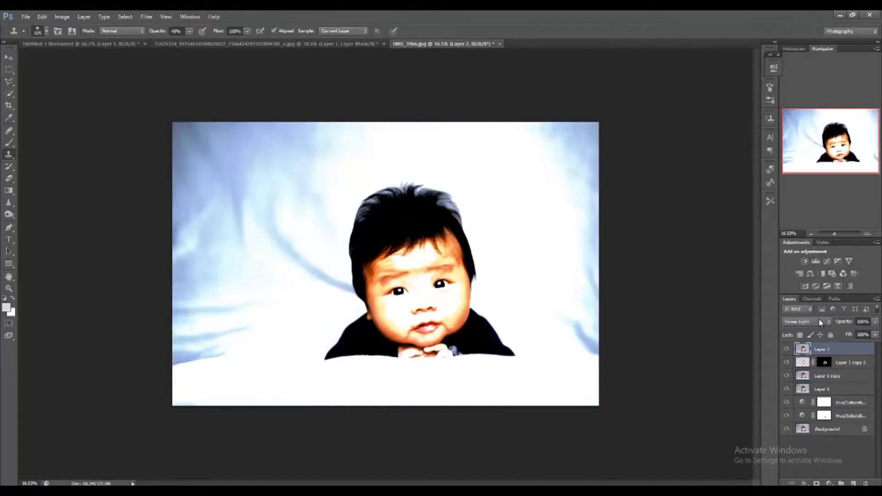
scroll(818, 319, down, 3)
scroll(818, 318, down, 6)
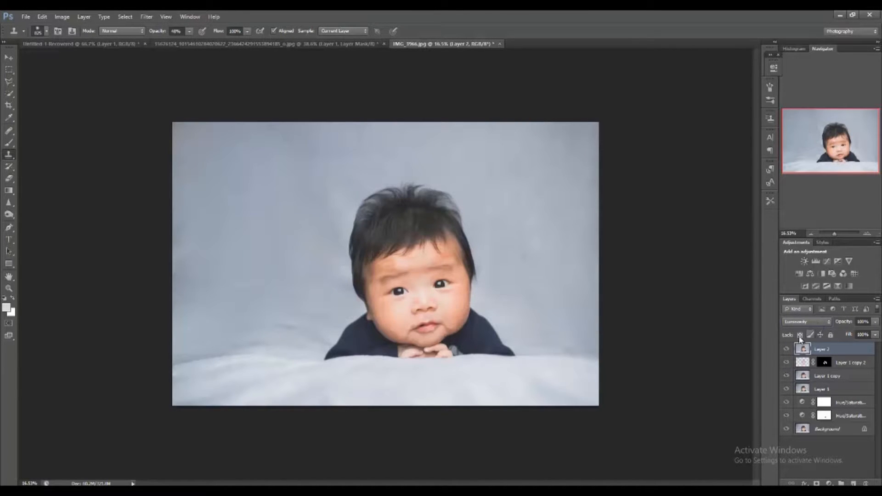
click(809, 323)
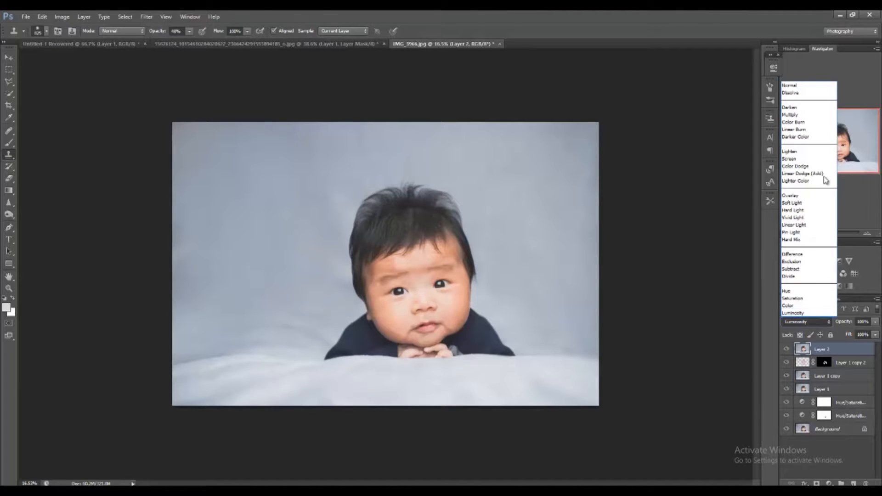
click(811, 89)
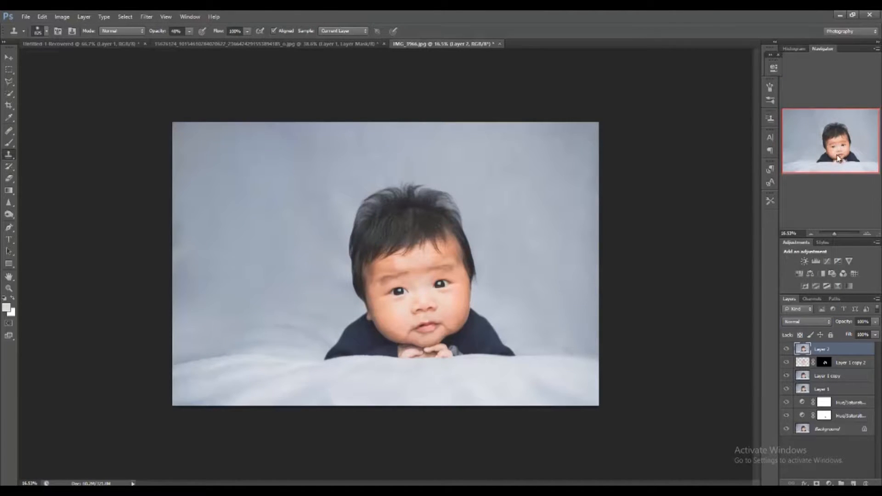
Step: Lower Layer 2's opacity to 71% and check the softened backdrop retouching and the baby's face
drag(876, 322, 860, 337)
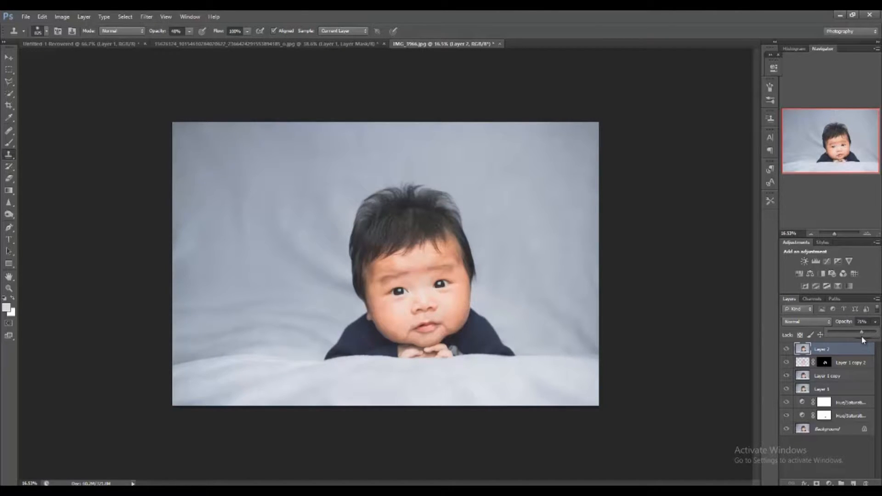
click(787, 349)
click(787, 350)
scroll(613, 274, down, 1)
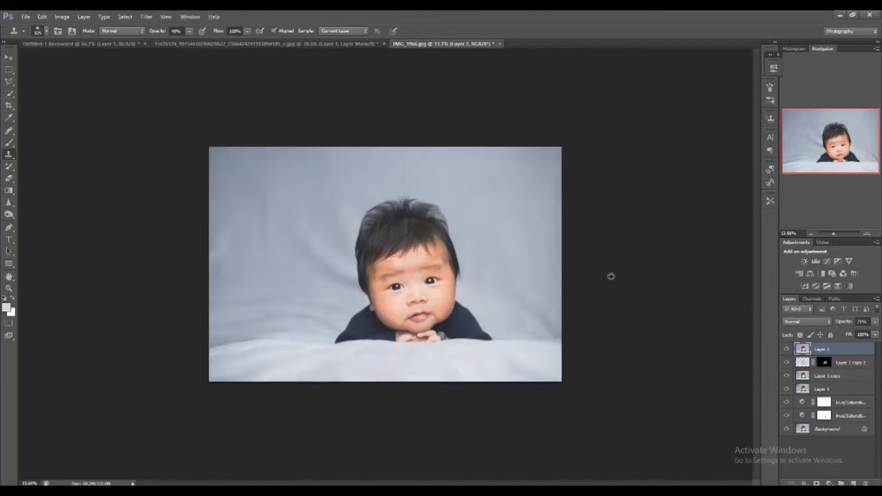
scroll(529, 308, up, 1)
scroll(546, 315, up, 1)
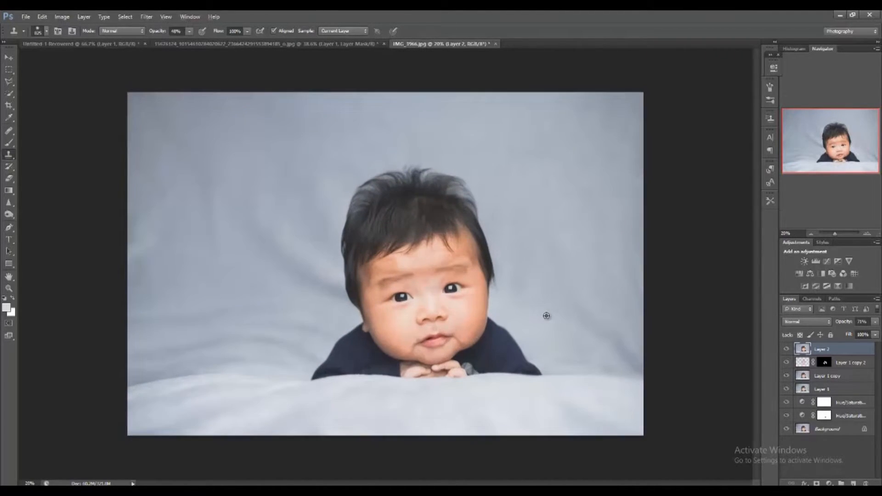
scroll(546, 316, up, 6)
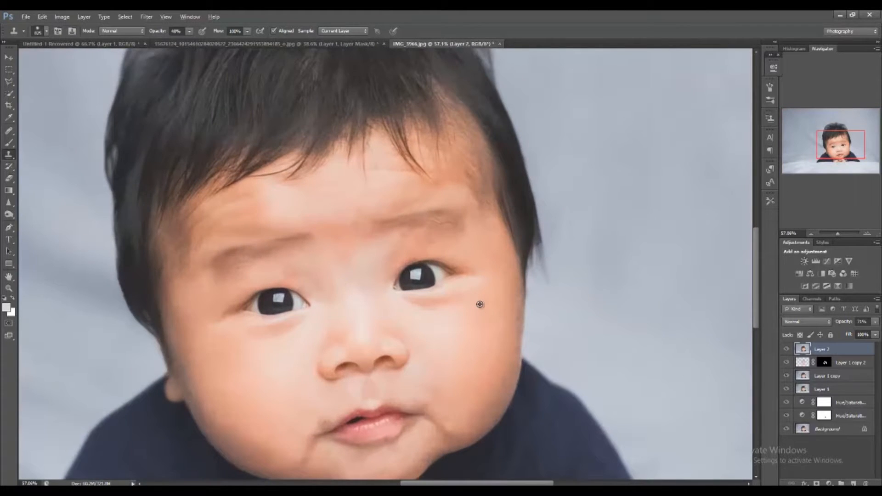
scroll(480, 304, down, 6)
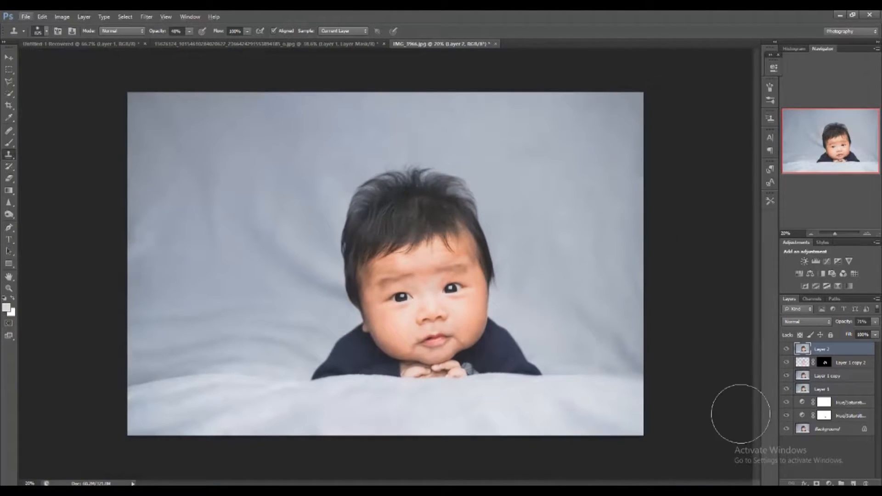
Step: Isolate the original Background and compare the baby's skin tones with and without the two Hue/Saturation layers
alt+click(787, 429)
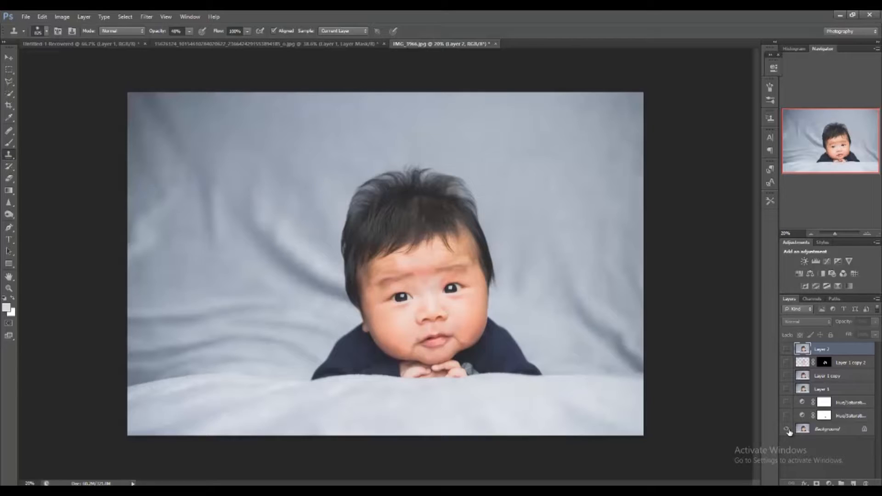
click(786, 429)
click(787, 429)
click(786, 403)
alt+click(787, 430)
scroll(455, 334, up, 4)
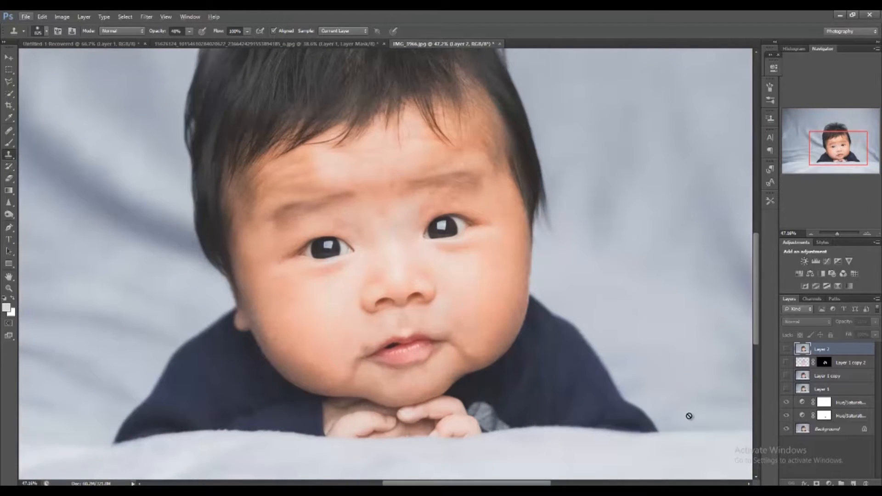
alt+click(786, 430)
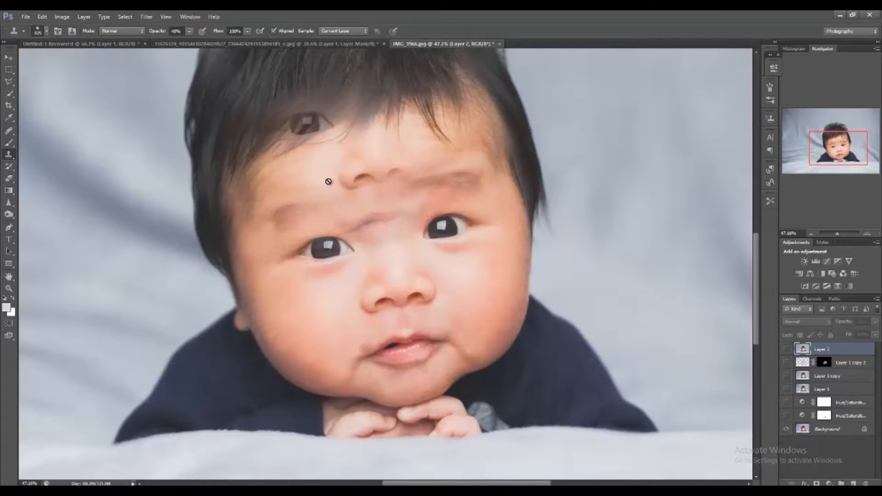
click(8, 58)
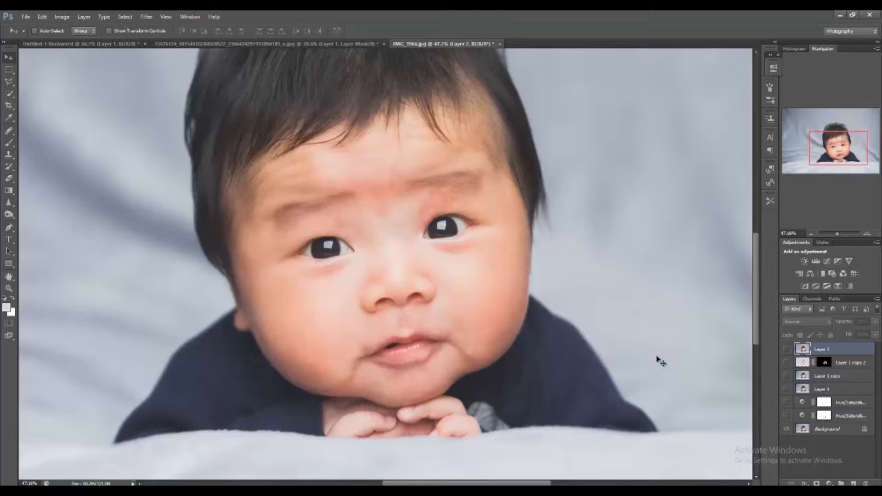
key(alt)
alt+click(786, 429)
Step: Fit the photo on screen and show Layer 1, Layer 1 copy, Layer 1 copy 2 and Layer 2 one after another
key(ctrl+0)
key(alt)
click(785, 390)
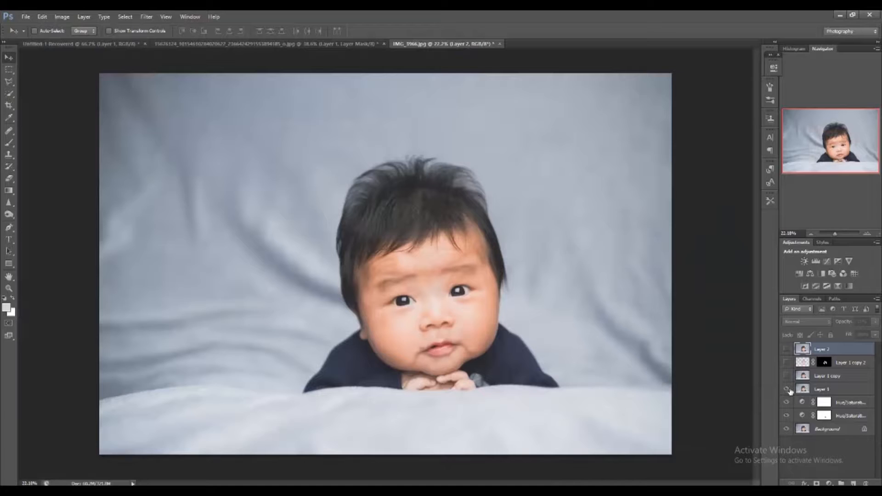
click(785, 376)
click(786, 363)
click(786, 349)
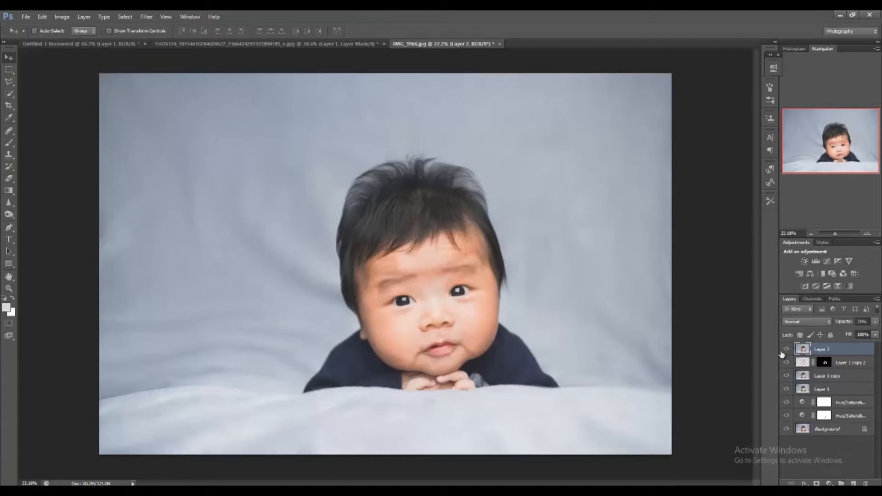
Step: Compare the original Background alone with the full retouched layer stack
scroll(616, 320, down, 3)
scroll(609, 320, up, 3)
alt+click(786, 430)
alt+click(785, 430)
click(618, 486)
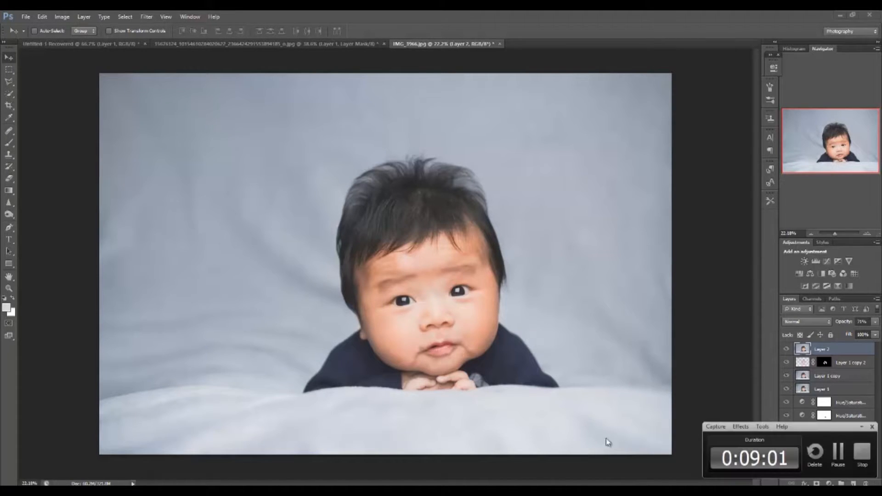
click(862, 452)
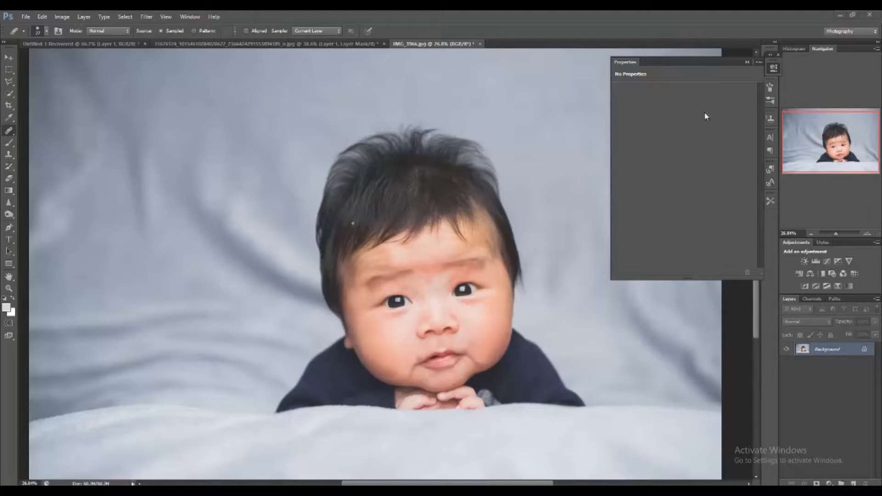
Step: Collapse the empty Properties panel to clear the view of the unretouched photo
scroll(350, 210, up, 3)
scroll(389, 239, down, 3)
click(774, 68)
click(778, 55)
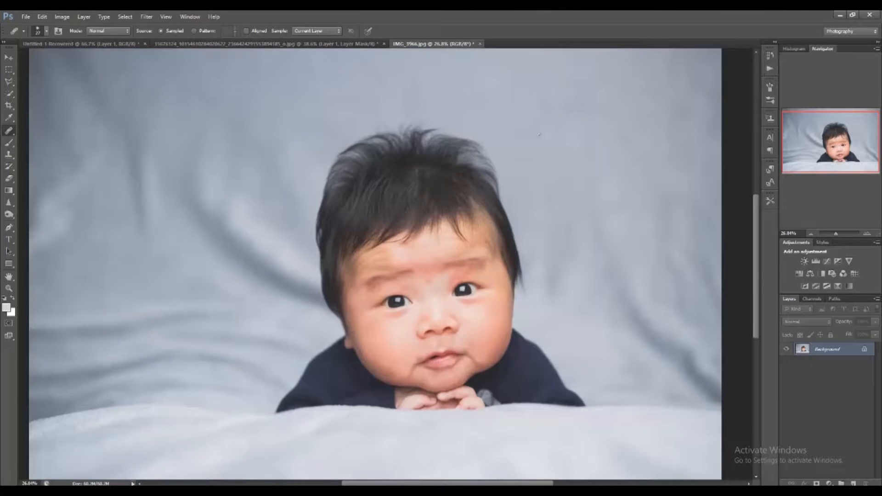
Step: Add a Hue/Saturation adjustment layer, raise the Reds saturation to +65 and shift their hue toward magenta to reveal the reddish skin
scroll(372, 243, up, 2)
scroll(362, 227, down, 3)
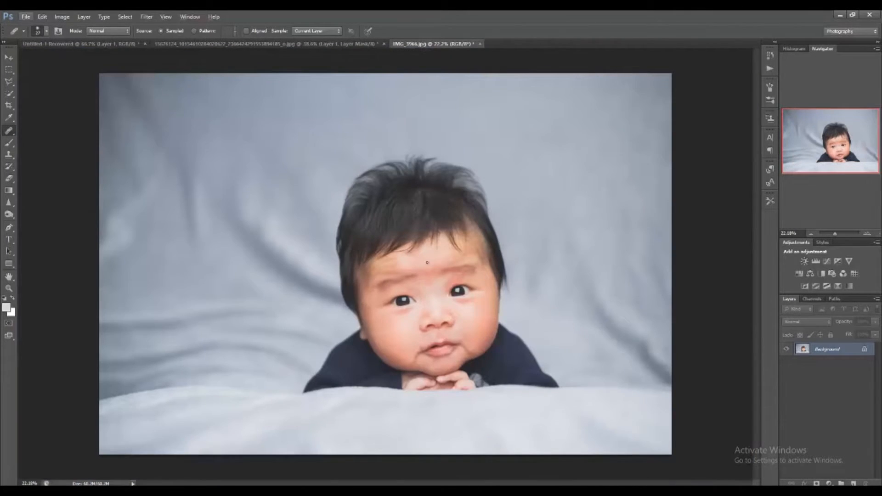
scroll(424, 261, up, 2)
scroll(518, 373, up, 3)
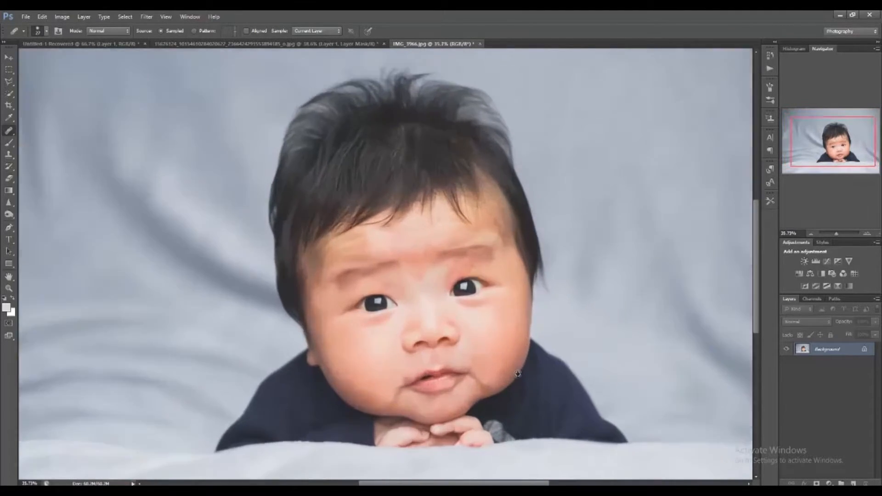
scroll(549, 338, up, 1)
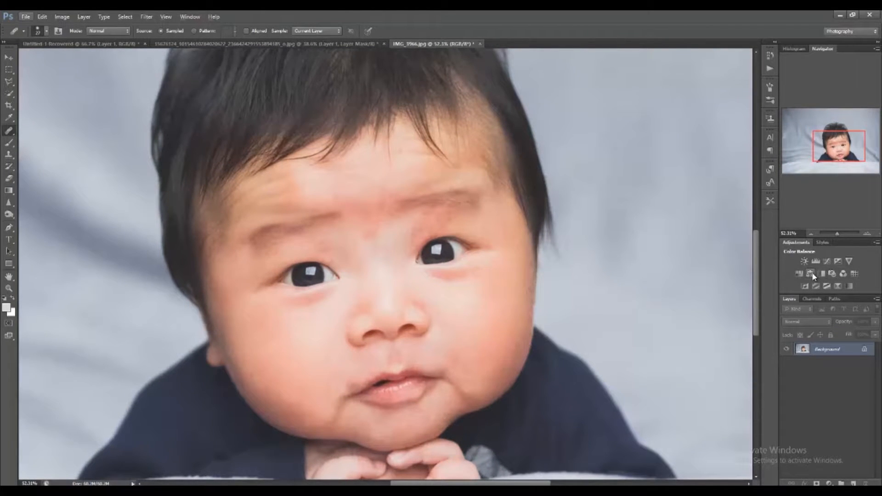
click(799, 273)
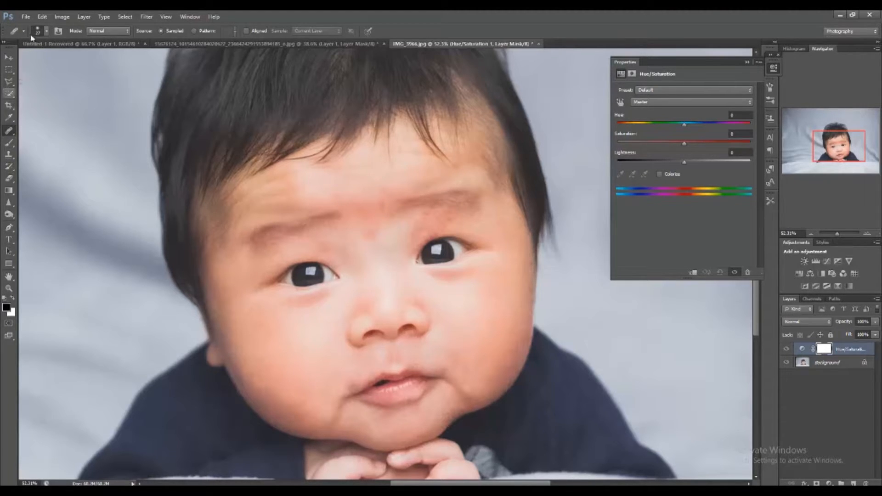
click(658, 102)
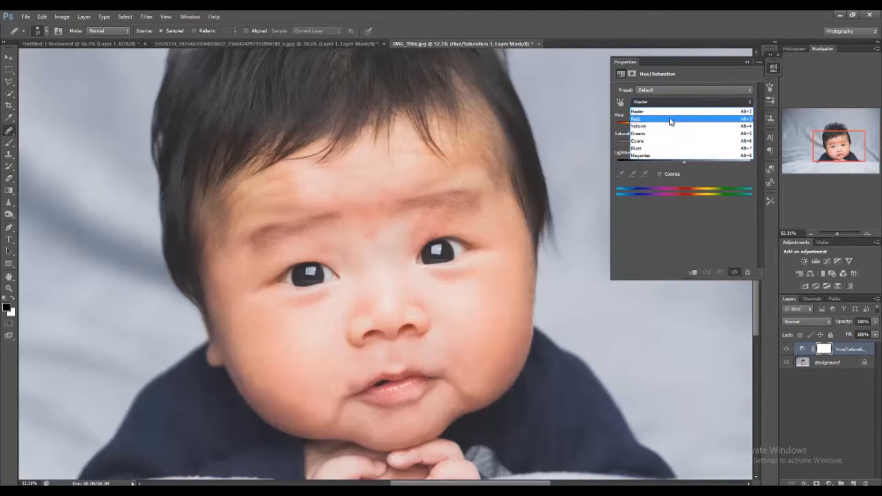
click(669, 117)
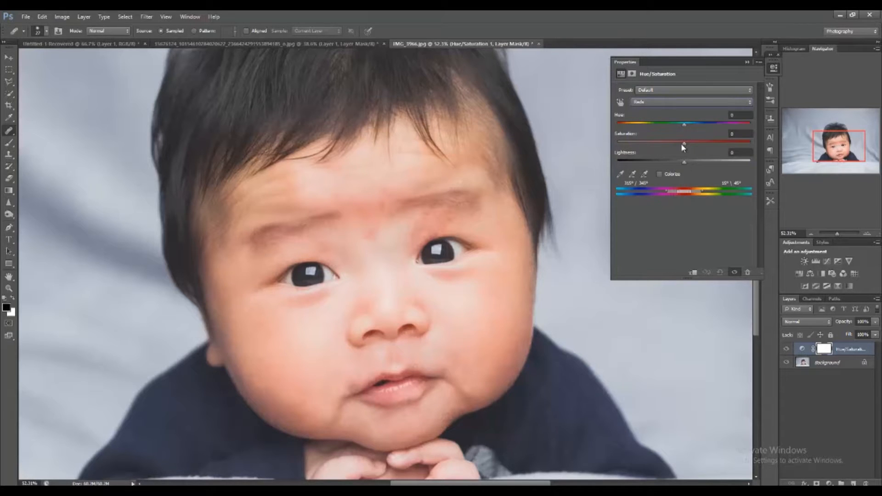
drag(683, 144, 727, 146)
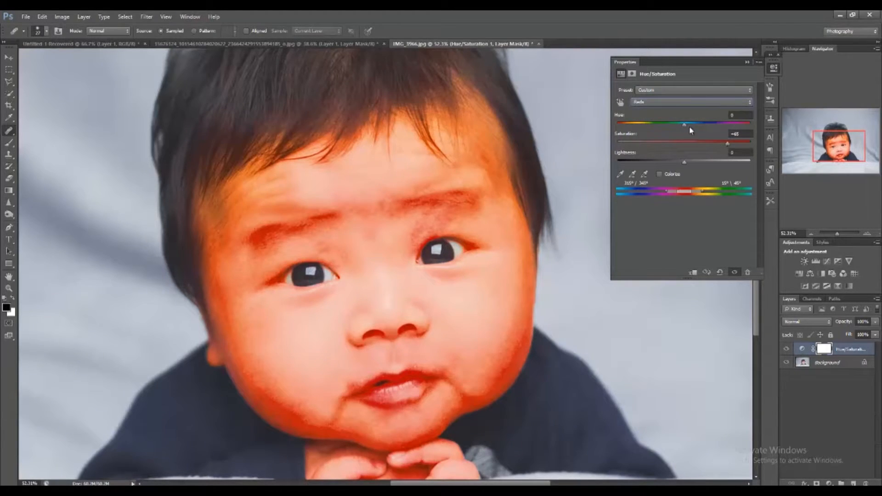
drag(679, 125, 649, 122)
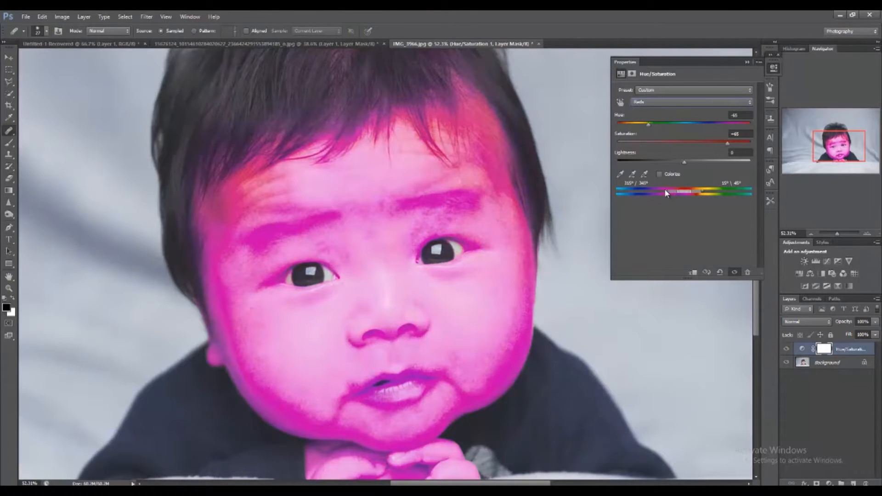
Step: Extend the Reds range's outer falloff to 291° toward magenta and widen the Hue/Saturation settings for finer range control
drag(665, 192, 657, 194)
drag(611, 163, 531, 162)
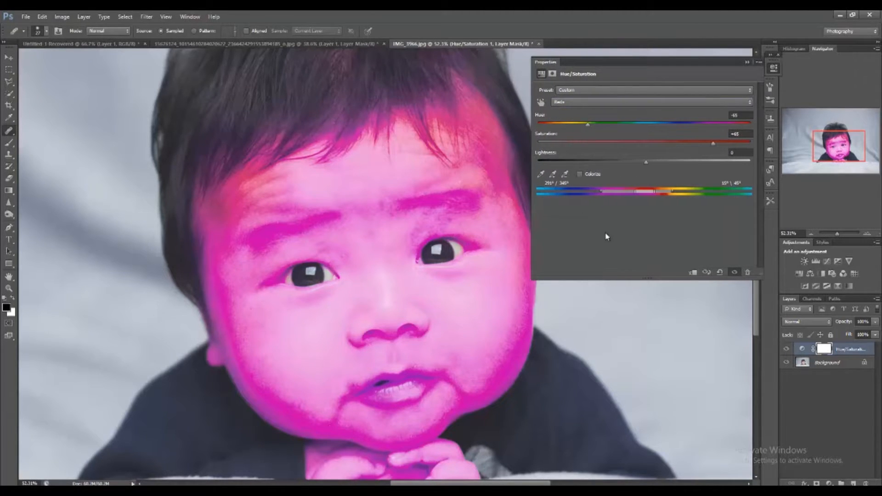
drag(646, 278, 644, 207)
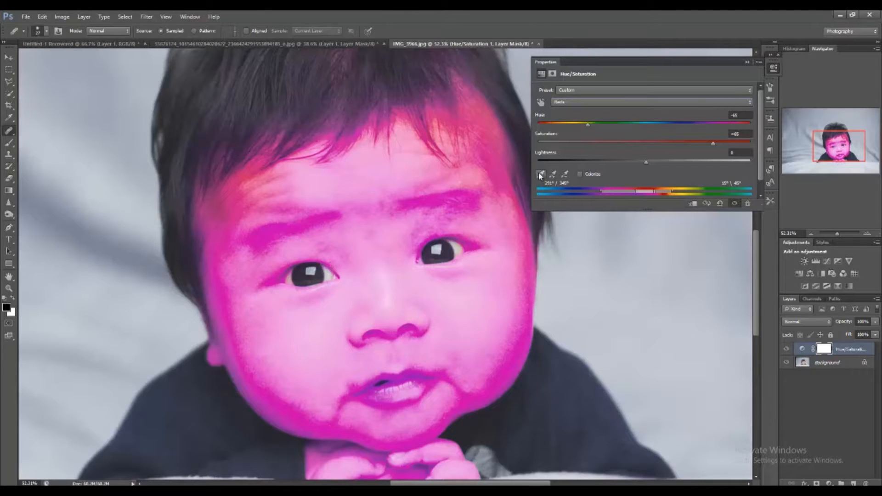
drag(530, 171, 441, 170)
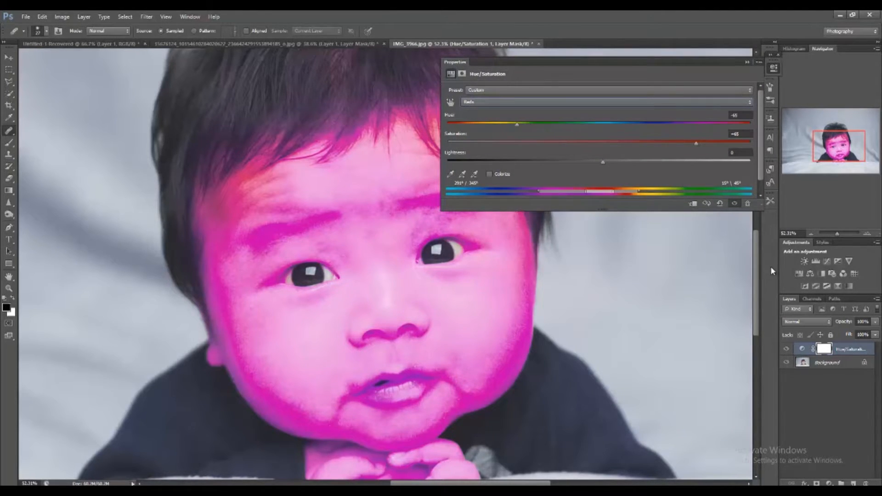
drag(756, 270, 756, 248)
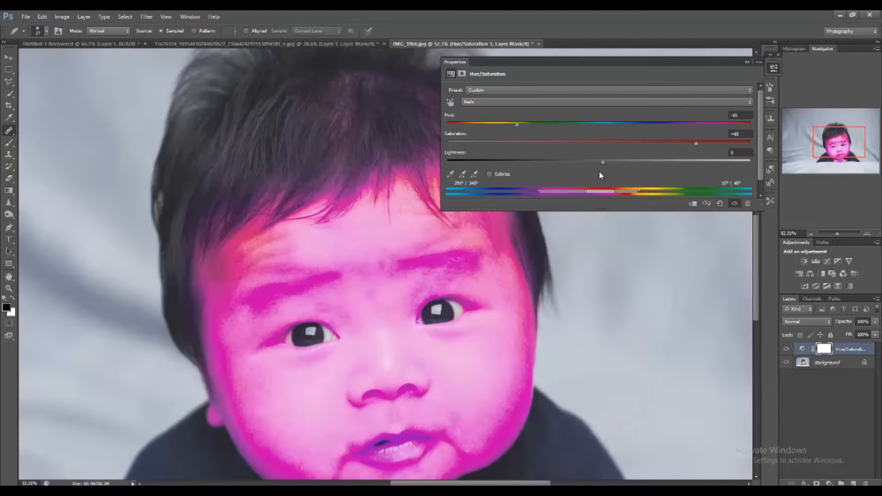
Step: Narrow the affected color range around the reddish skin, with outer falloff limits at 311° and 28°
mouse_move(577, 193)
mouse_down()
mouse_move(568, 193)
mouse_move(613, 193)
mouse_move(552, 199)
mouse_move(572, 189)
mouse_up()
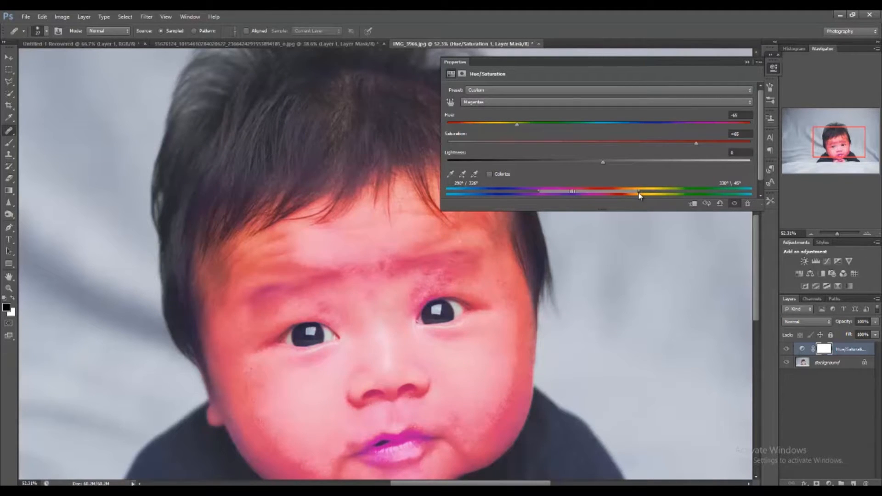
mouse_move(624, 192)
mouse_down()
mouse_move(606, 191)
mouse_move(619, 191)
mouse_up()
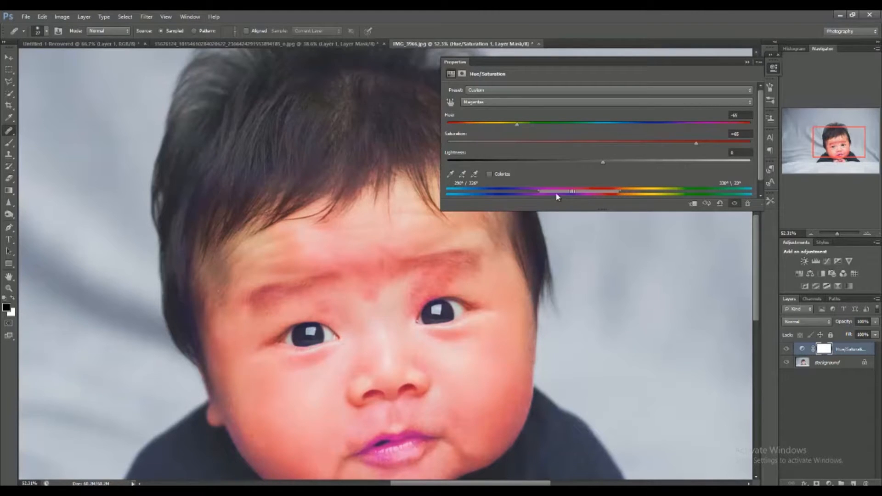
drag(540, 193, 568, 193)
drag(578, 192, 579, 190)
Step: Return the range's saturation to 0, shift its hue to +10, and compare the skin with and without the adjustment
drag(601, 143, 681, 160)
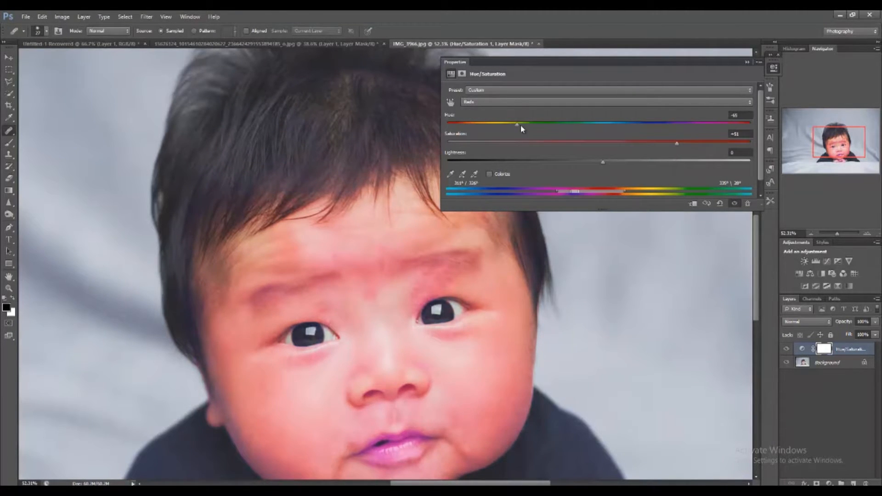
drag(489, 122, 600, 134)
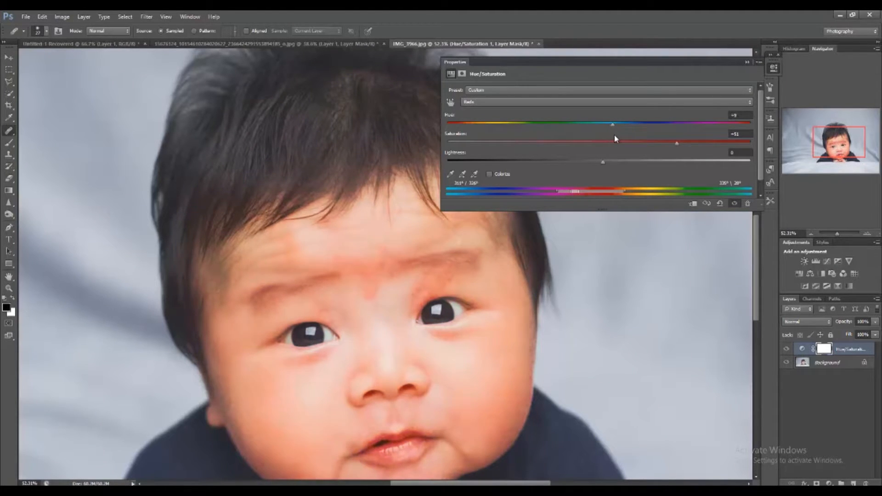
drag(600, 143, 599, 144)
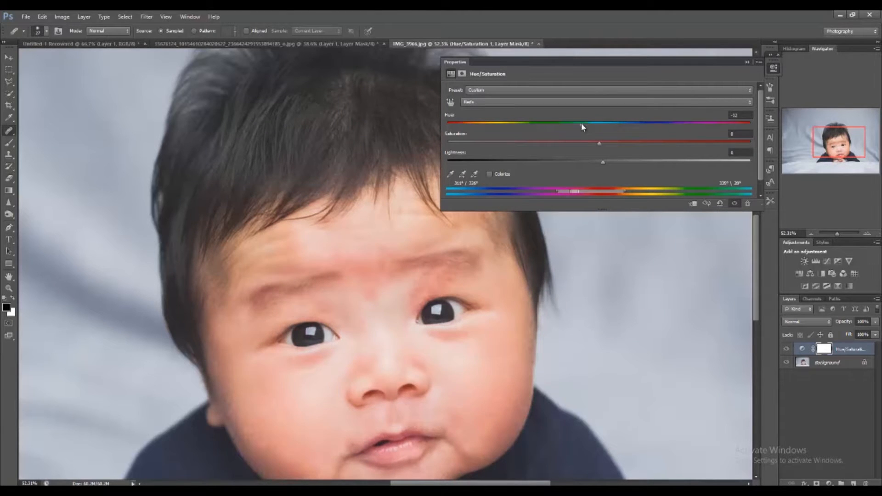
drag(596, 122, 614, 124)
click(733, 204)
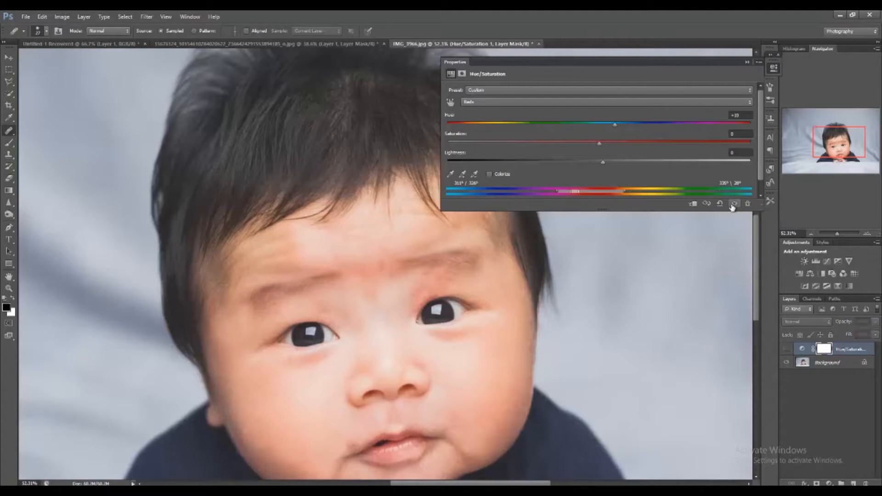
click(733, 204)
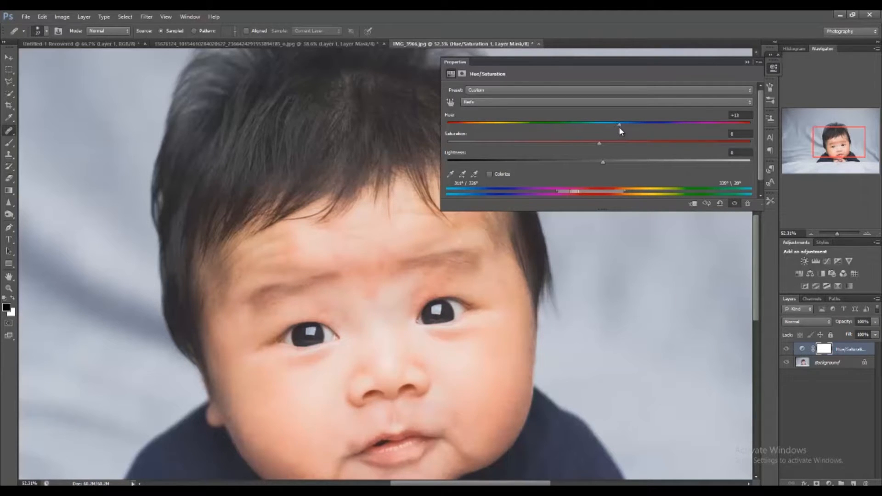
Step: Set the reddish range to hue +13, saturation -15 and lightness 0, and preview the before and after
drag(599, 142, 608, 142)
drag(625, 164, 563, 170)
drag(598, 168, 599, 169)
click(735, 205)
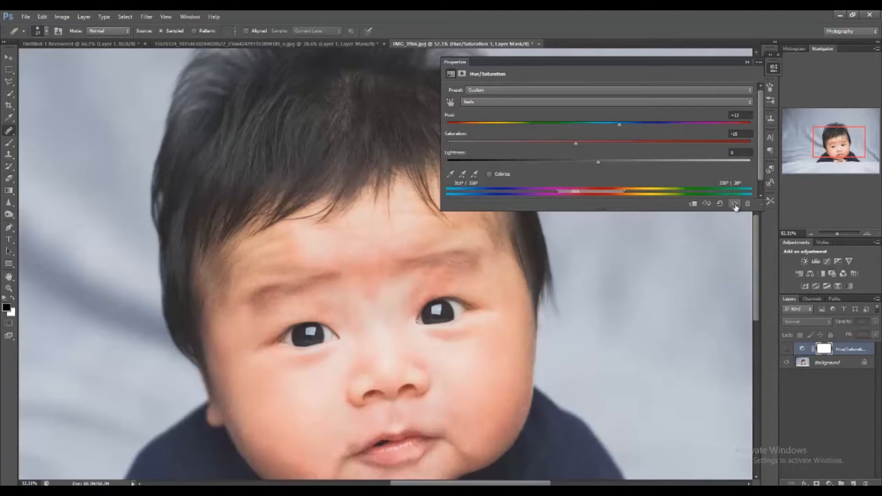
click(735, 206)
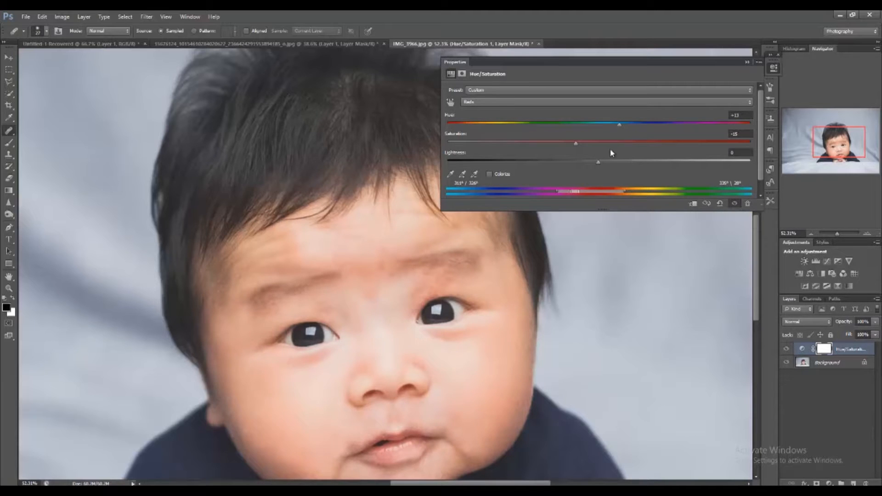
Step: Extend the full-strength part of the red range to 352°, fine-tune its magenta-side limit and collapse the adjustment settings
drag(578, 189, 593, 190)
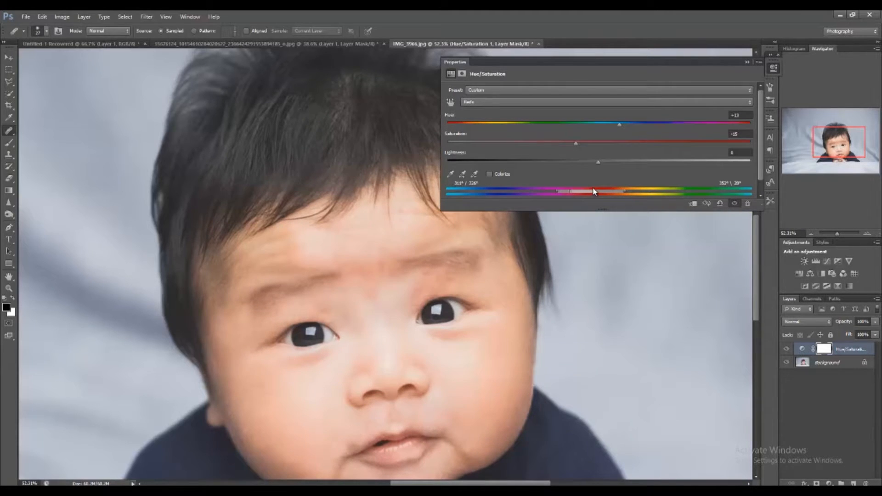
click(734, 203)
click(734, 203)
drag(562, 193, 568, 196)
click(774, 68)
Step: Compare the skin with the Hue/Saturation layer hidden and shown, close up and on the whole photo
click(786, 350)
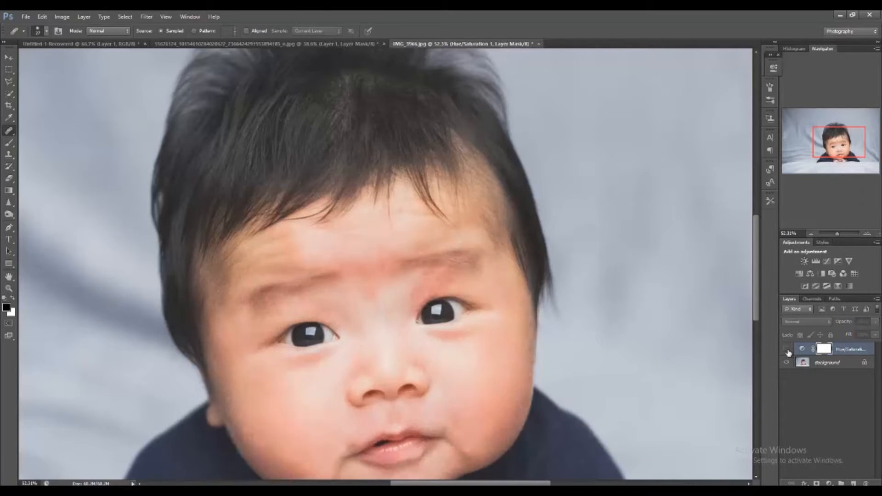
click(787, 350)
scroll(580, 338, down, 3)
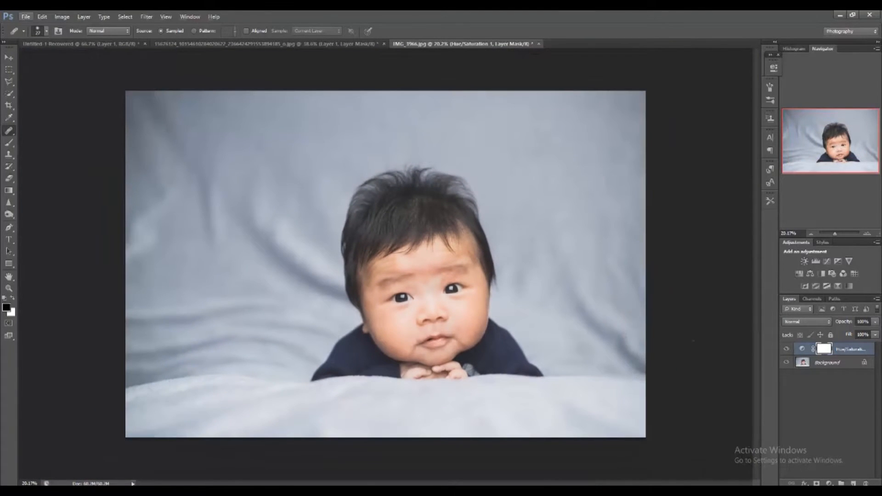
click(786, 351)
click(786, 351)
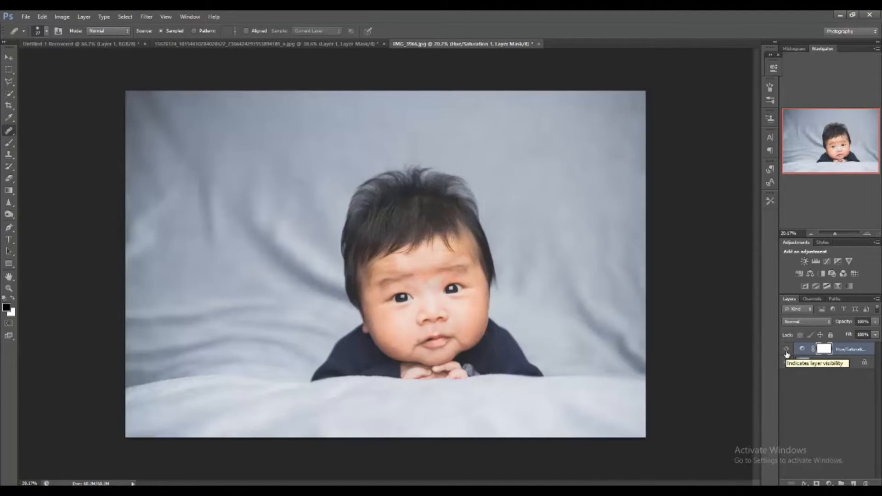
Step: Paint black with a small soft brush on the Hue/Saturation mask over the lips to restore their original color
scroll(464, 361, up, 3)
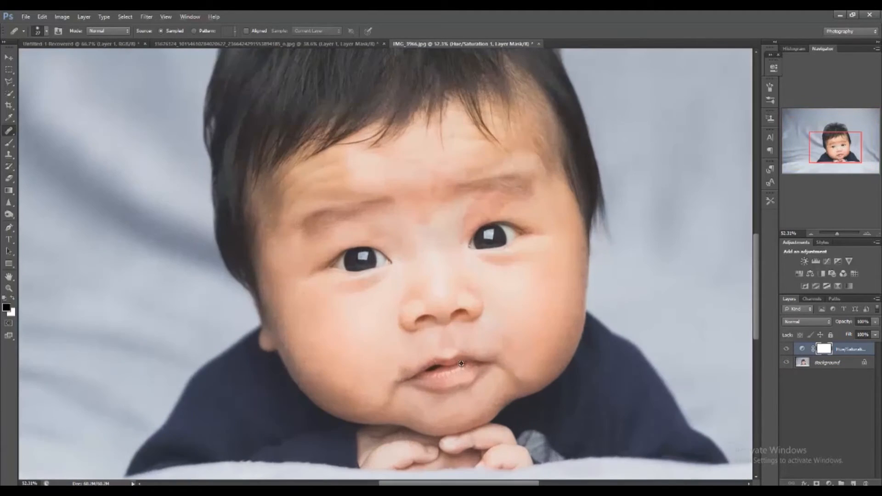
click(9, 143)
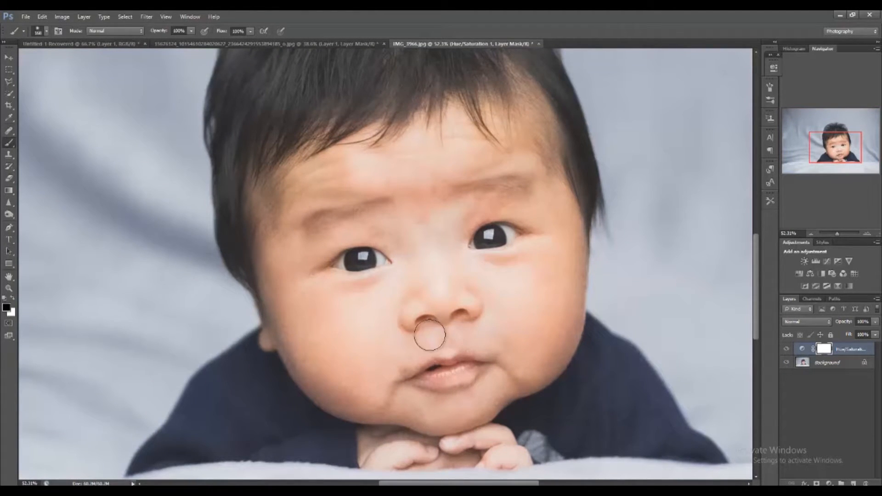
right_click(459, 365)
click(505, 388)
click(445, 368)
mouse_move(424, 378)
mouse_down()
mouse_move(470, 364)
mouse_move(460, 363)
mouse_move(447, 377)
mouse_move(475, 373)
mouse_move(465, 369)
mouse_up()
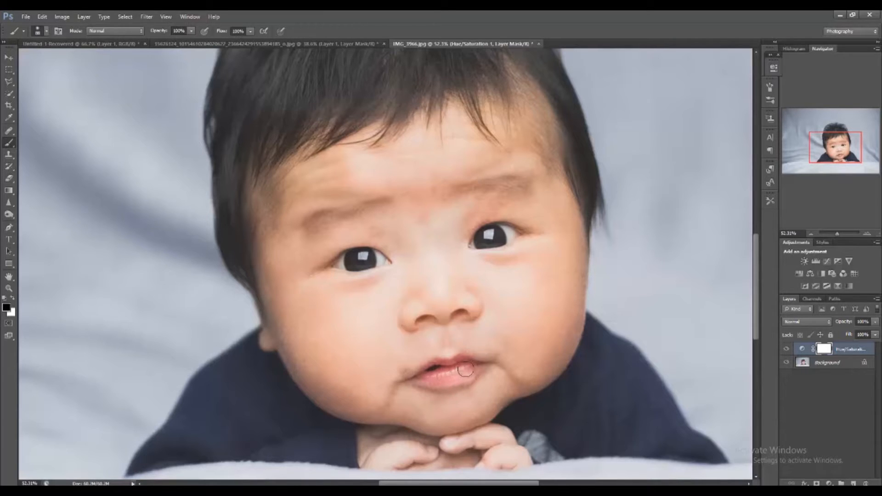
right_click(436, 381)
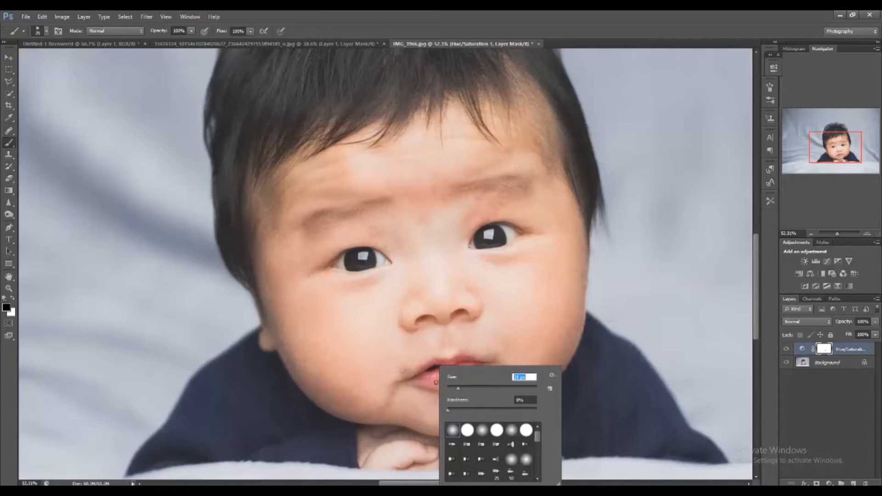
click(422, 376)
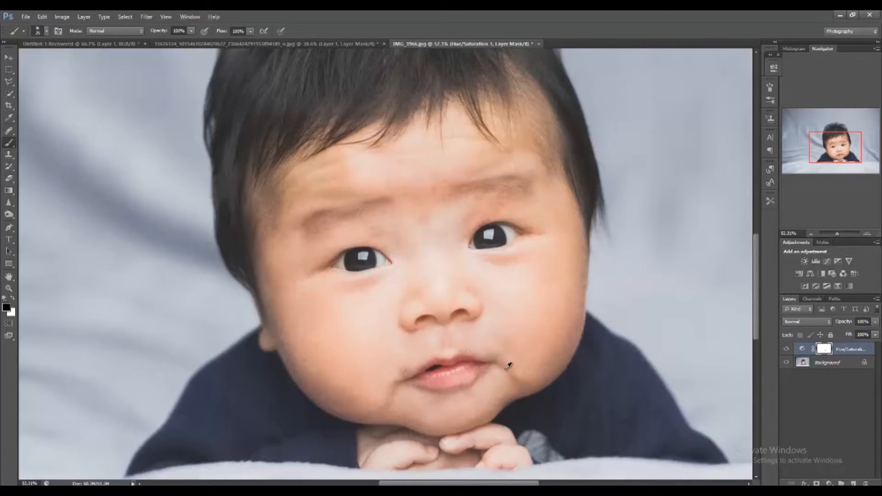
key(x)
key(x)
Step: Add a second Hue/Saturation adjustment layer, target the Yellows, shift their hue slightly toward red and preview the change
scroll(482, 271, down, 3)
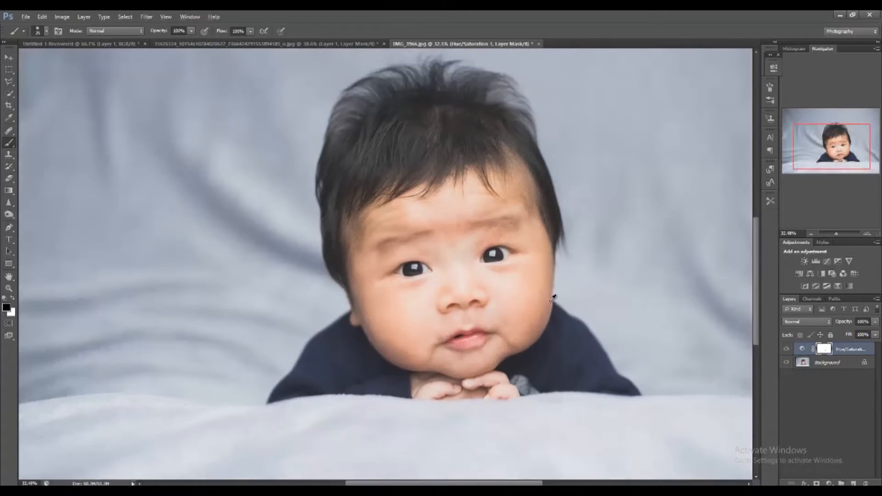
click(799, 273)
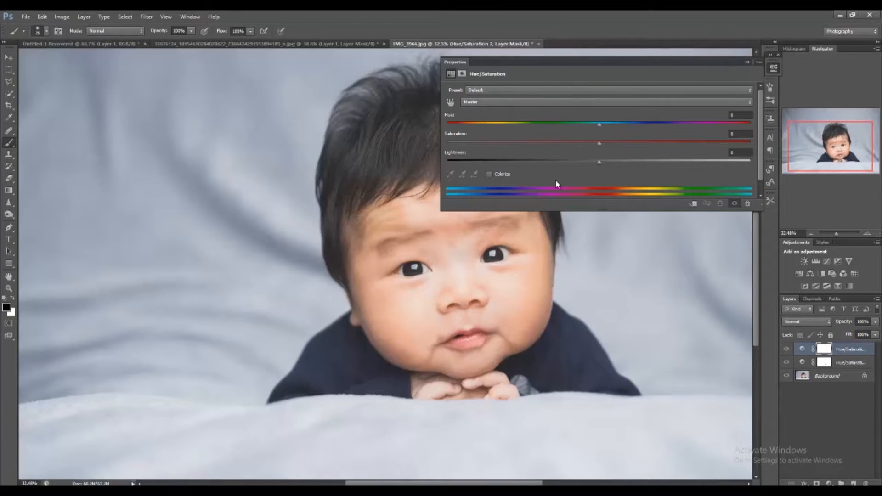
click(544, 109)
click(525, 128)
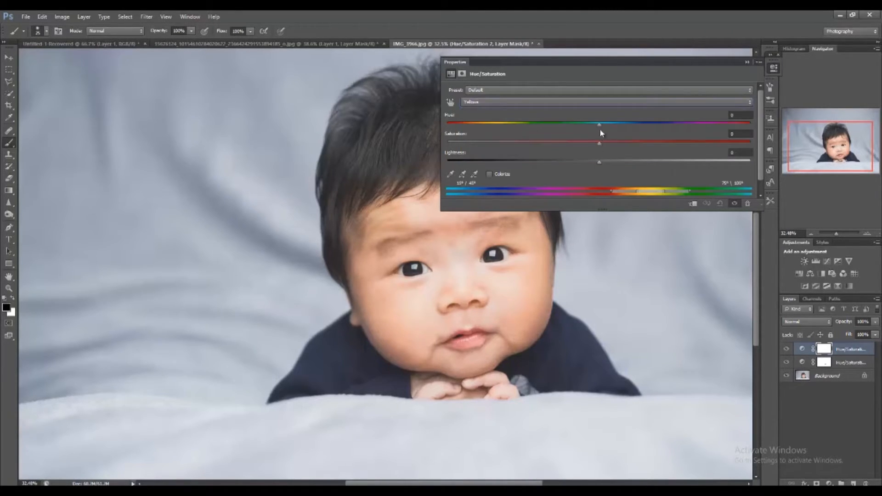
drag(598, 124, 577, 122)
click(734, 203)
click(734, 204)
Step: Set the Yellows to hue -17, saturation +40 and lightness -12, check the before and after, and collapse the settings
drag(618, 165, 574, 124)
drag(660, 145, 660, 144)
click(734, 203)
click(734, 203)
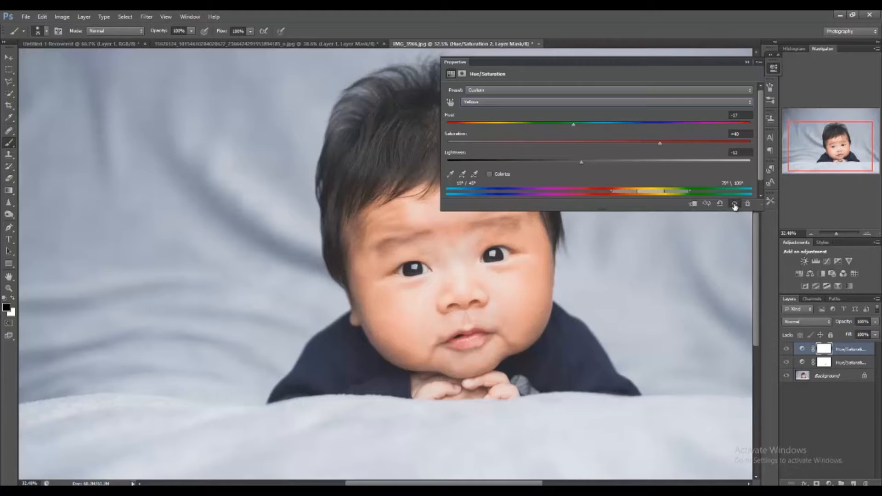
click(772, 68)
Step: Compare the original Background alone with both Hue/Saturation adjustments applied on the whole photo
scroll(616, 239, down, 4)
scroll(620, 257, up, 1)
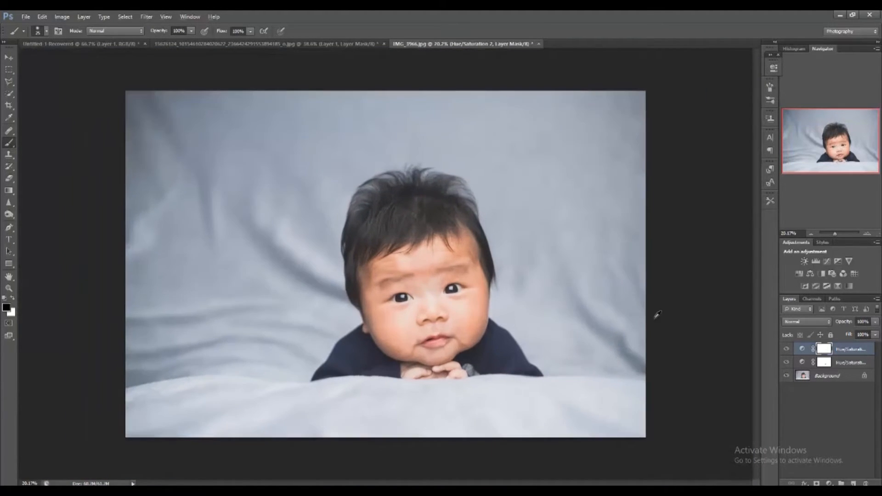
alt+click(787, 376)
alt+click(787, 376)
Step: Stamp all visible layers into a new top layer and switch to the Healing Brush to inspect the face
scroll(534, 296, up, 4)
scroll(505, 299, up, 5)
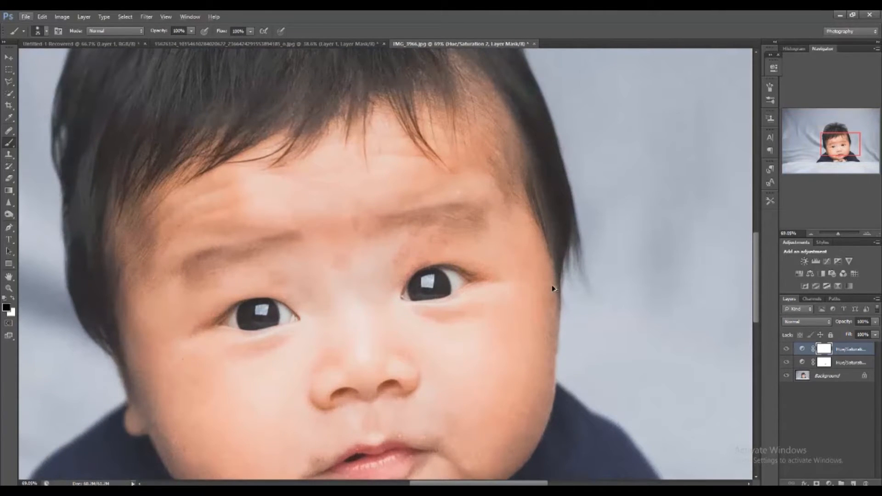
key(ctrl+shift+alt+e)
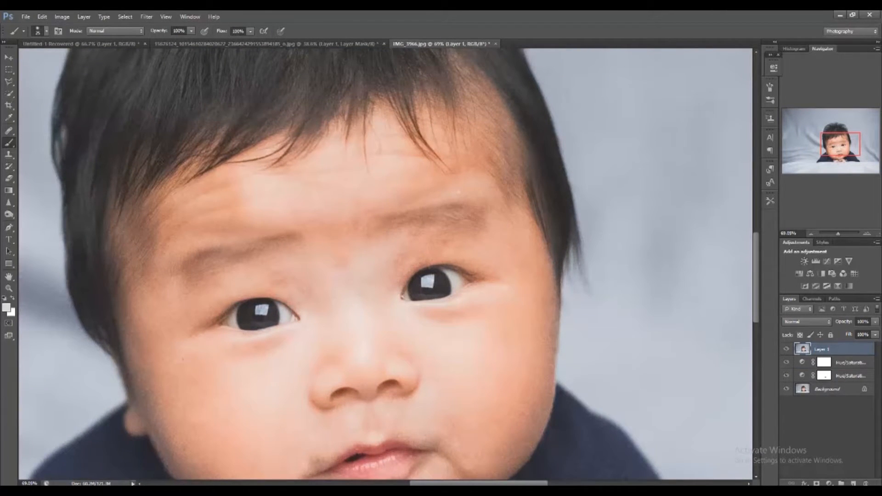
click(8, 132)
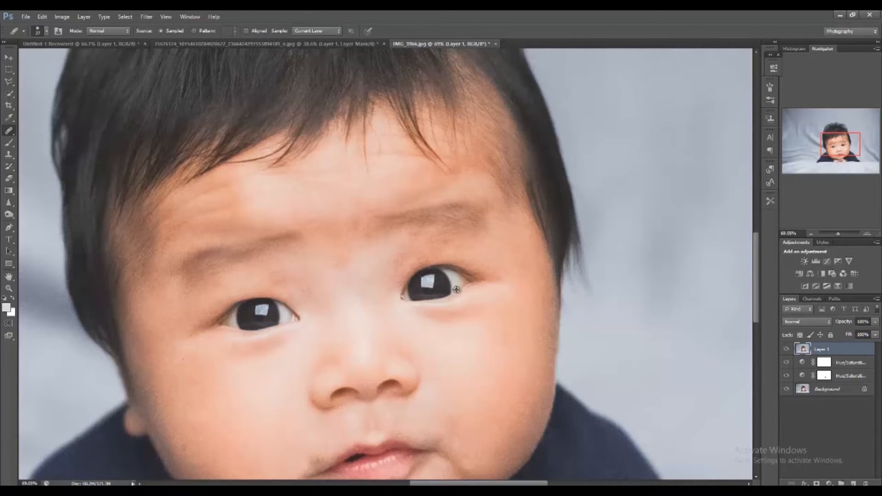
scroll(453, 290, up, 3)
scroll(448, 291, down, 5)
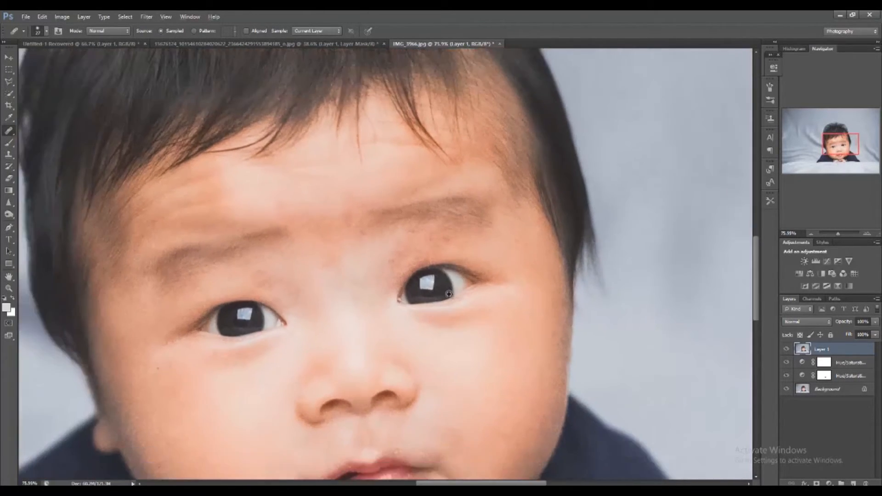
scroll(448, 294, down, 1)
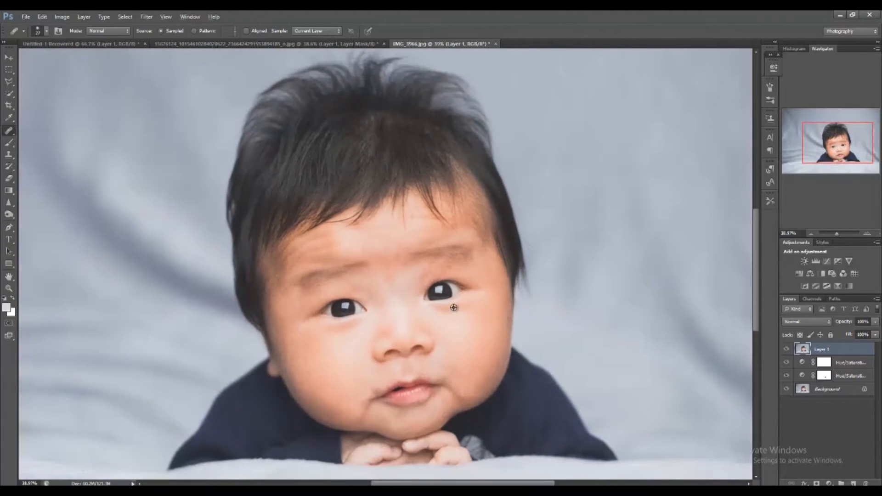
Step: Duplicate the merged Layer 1 and open the Portraiture filter on the copy
drag(810, 352, 852, 483)
click(142, 17)
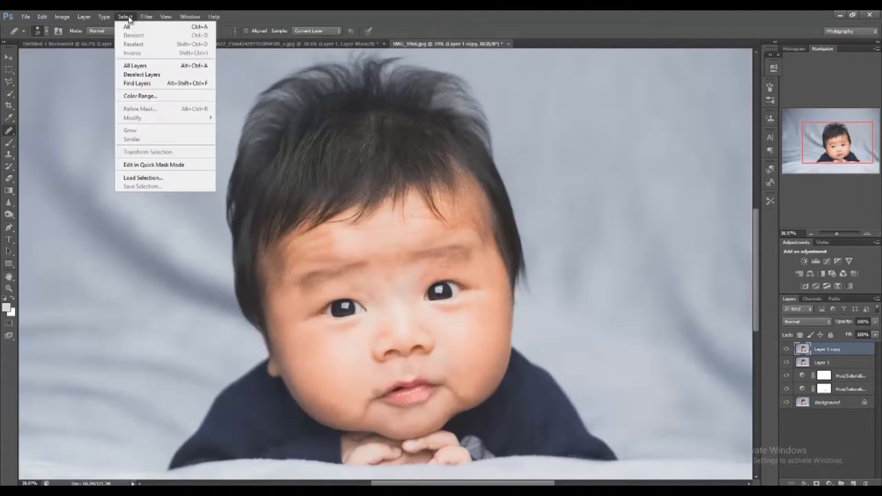
mouse_move(213, 201)
click(125, 201)
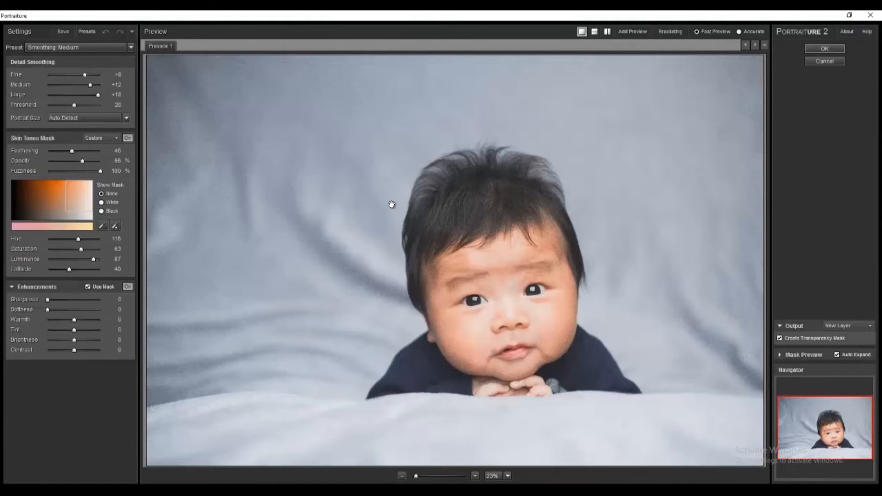
Step: Sample the forehead's skin tone for the Portraiture mask and apply the Smoothing: Medium preset to a new layer
click(102, 225)
click(526, 253)
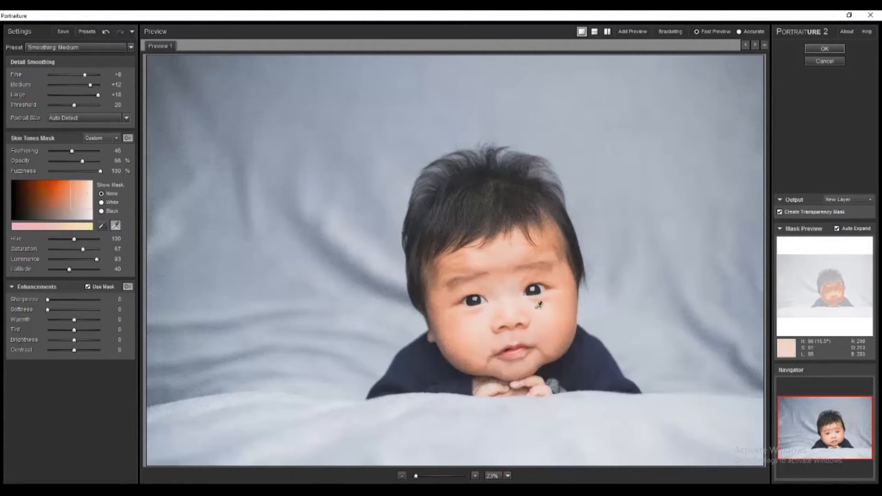
scroll(542, 299, up, 5)
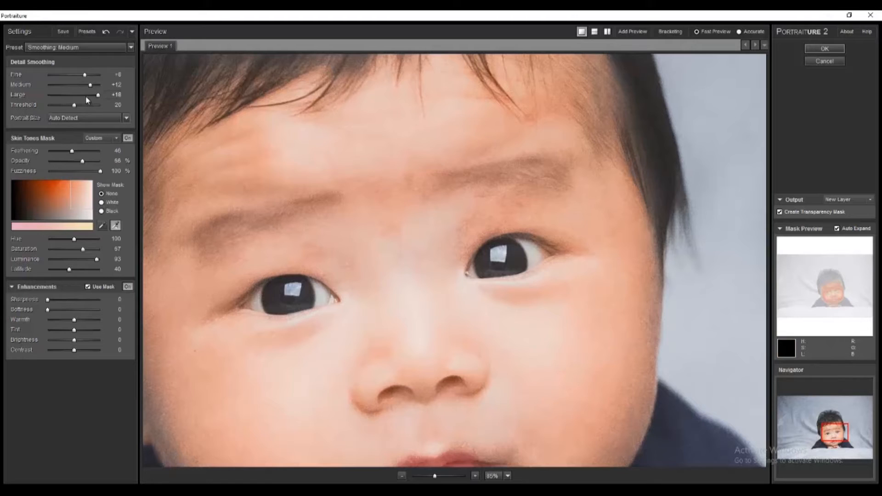
click(825, 48)
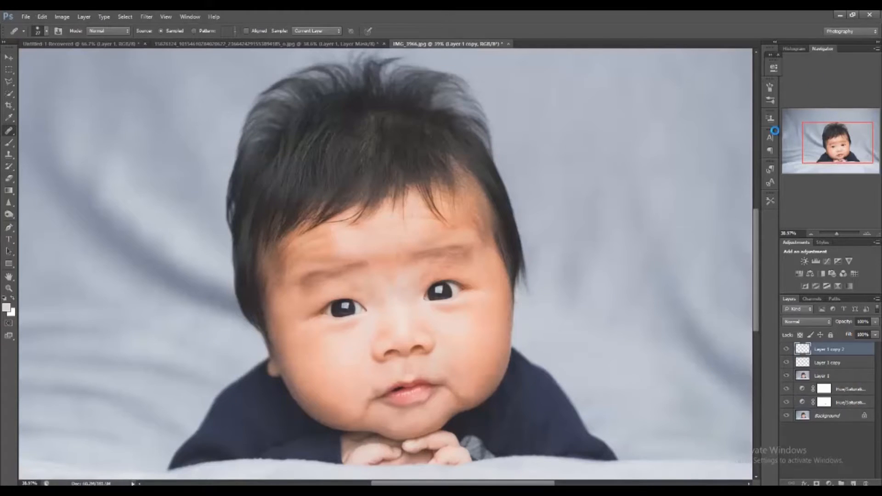
Step: Lower the opacity of the smoothed layer, Layer 1 copy 2, to 44%
key(alt+bracketleft)
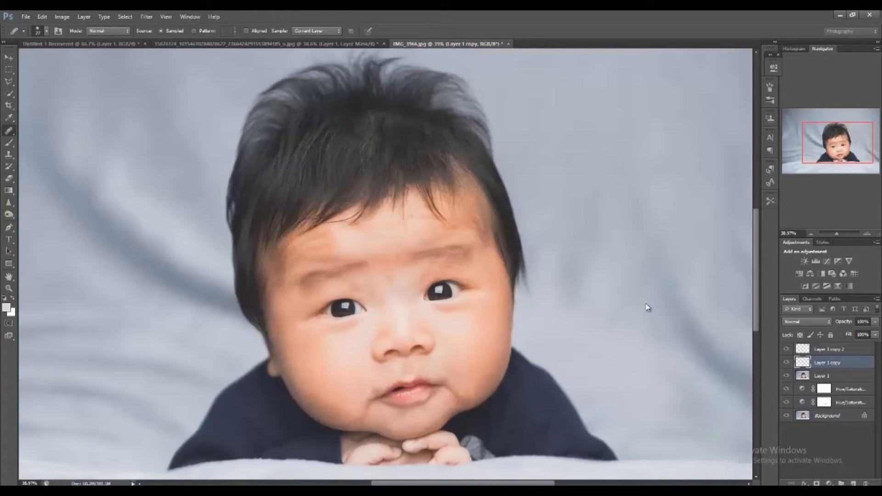
key(alt+bracketright)
click(875, 321)
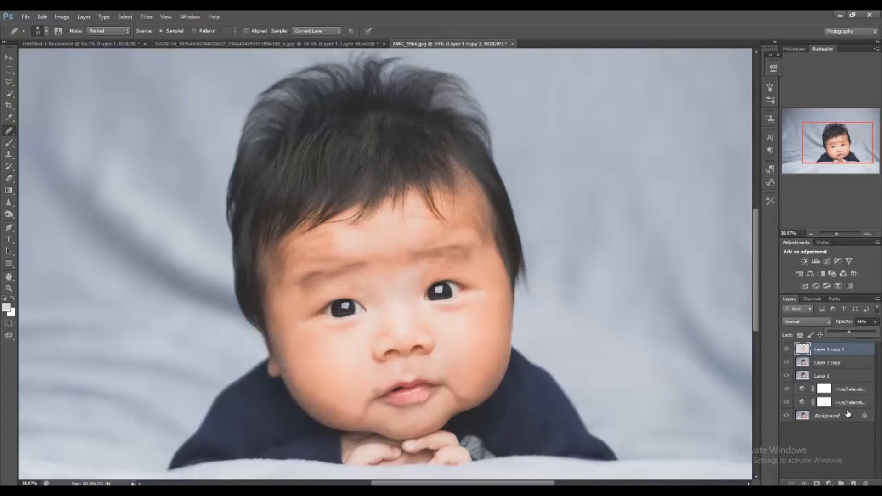
Step: Add a layer mask to Layer 1 copy 2 and invert it to black to hide the smoothing
click(816, 483)
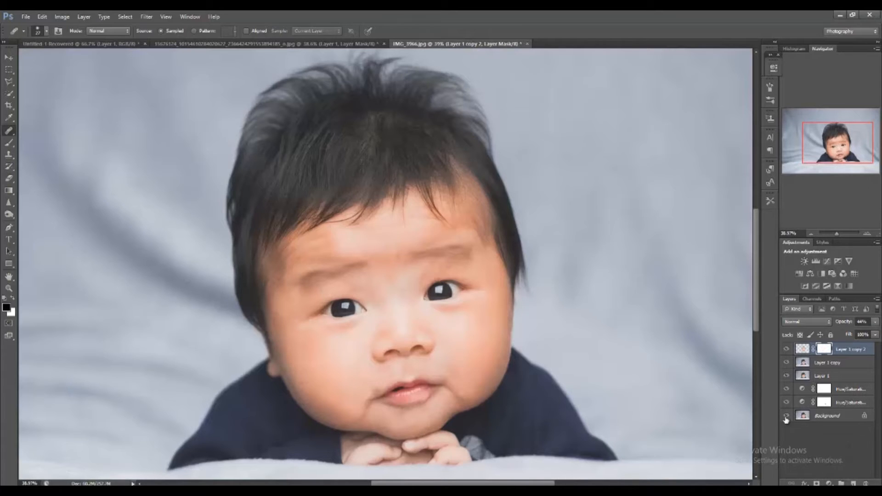
click(62, 17)
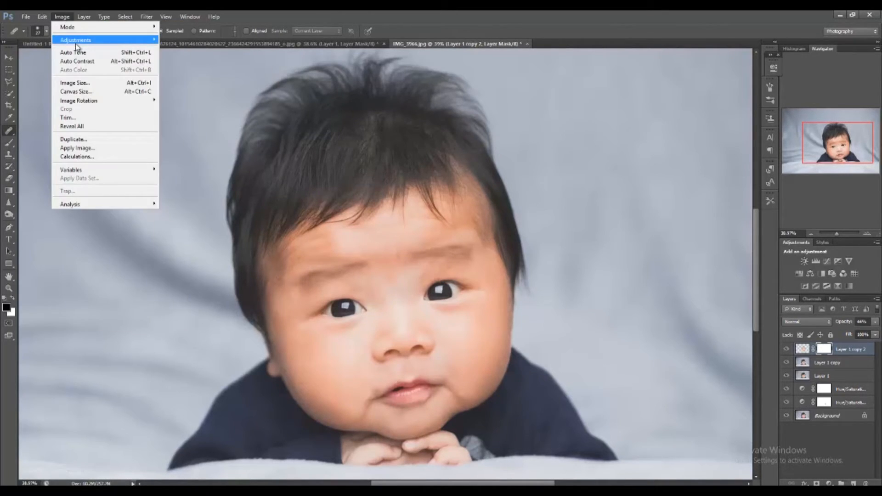
mouse_move(75, 43)
click(189, 146)
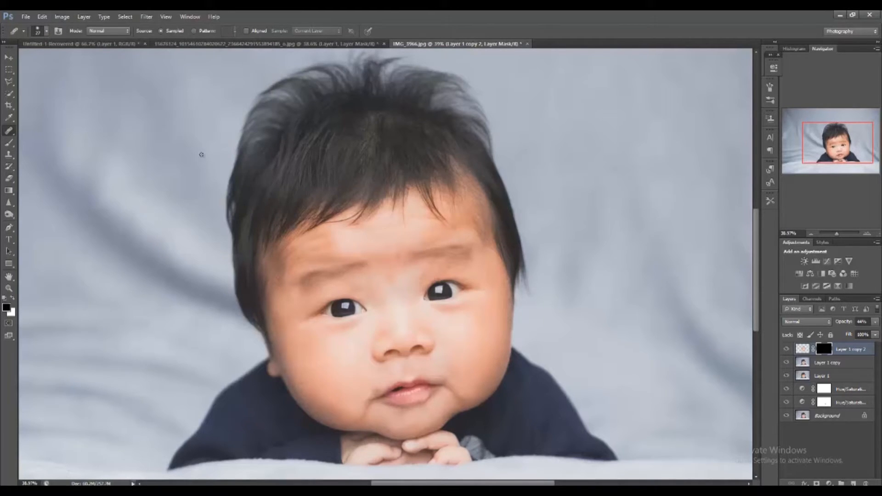
Step: Paint white with the Brush on the Layer 1 copy 2 mask over the baby's face to reveal the smoothed skin there
key(b)
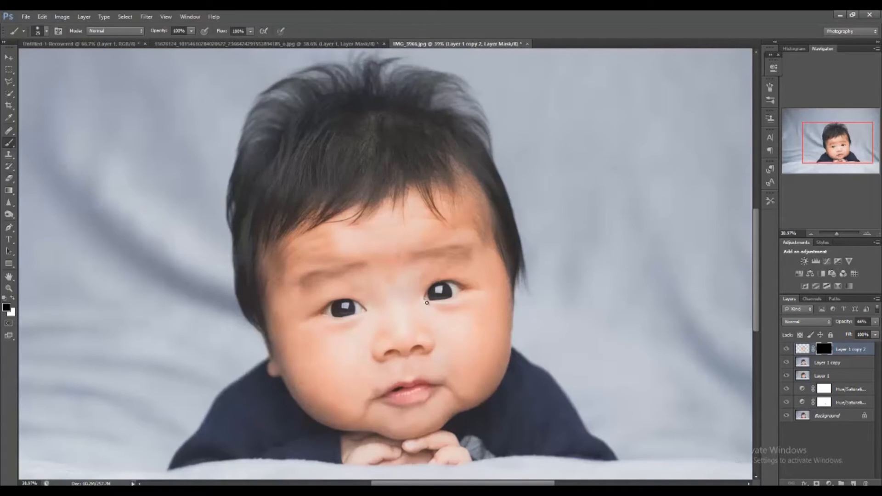
right_click(405, 295)
click(462, 315)
click(411, 242)
click(13, 299)
right_click(361, 243)
click(453, 252)
click(400, 230)
mouse_move(389, 238)
mouse_down()
mouse_move(389, 279)
mouse_move(422, 273)
mouse_move(391, 294)
mouse_move(395, 314)
mouse_move(496, 333)
mouse_move(479, 322)
mouse_move(485, 354)
mouse_move(489, 331)
mouse_move(486, 362)
mouse_move(480, 354)
mouse_move(418, 362)
mouse_move(299, 347)
mouse_move(341, 393)
mouse_move(322, 391)
mouse_move(346, 404)
mouse_move(335, 400)
mouse_move(426, 391)
mouse_move(471, 353)
mouse_up()
mouse_move(392, 238)
mouse_down()
mouse_move(454, 238)
mouse_move(473, 252)
mouse_move(492, 278)
mouse_move(490, 349)
mouse_move(413, 297)
mouse_move(449, 262)
mouse_move(372, 276)
mouse_move(374, 246)
mouse_move(315, 252)
mouse_move(356, 228)
mouse_move(285, 301)
mouse_move(331, 362)
mouse_move(363, 356)
mouse_move(386, 311)
mouse_up()
scroll(386, 311, down, 11)
scroll(507, 317, up, 2)
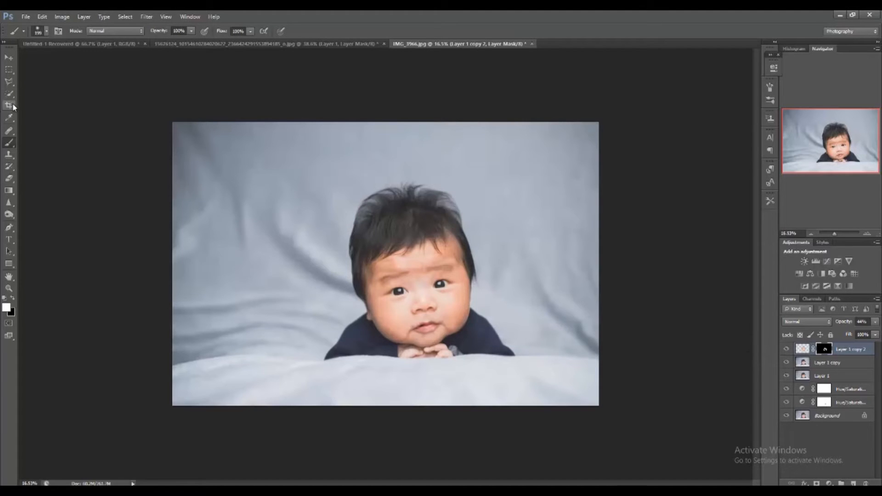
Step: Stamp all visible layers into a new top layer and quick-select the backdrop and blanket around the baby
key(ctrl+shift+alt+e)
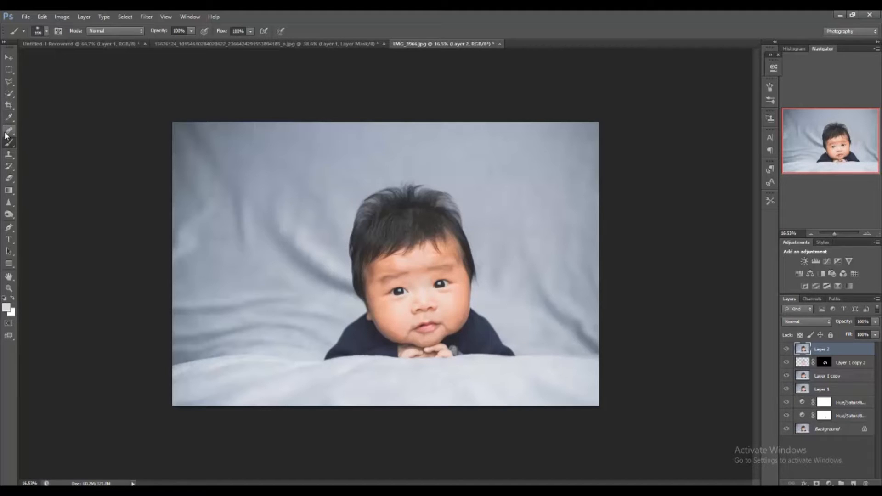
click(9, 93)
mouse_move(312, 266)
mouse_down()
mouse_move(344, 284)
mouse_move(353, 307)
mouse_move(340, 310)
mouse_move(298, 278)
mouse_move(299, 222)
mouse_move(264, 180)
mouse_move(228, 163)
mouse_up()
drag(563, 271, 502, 146)
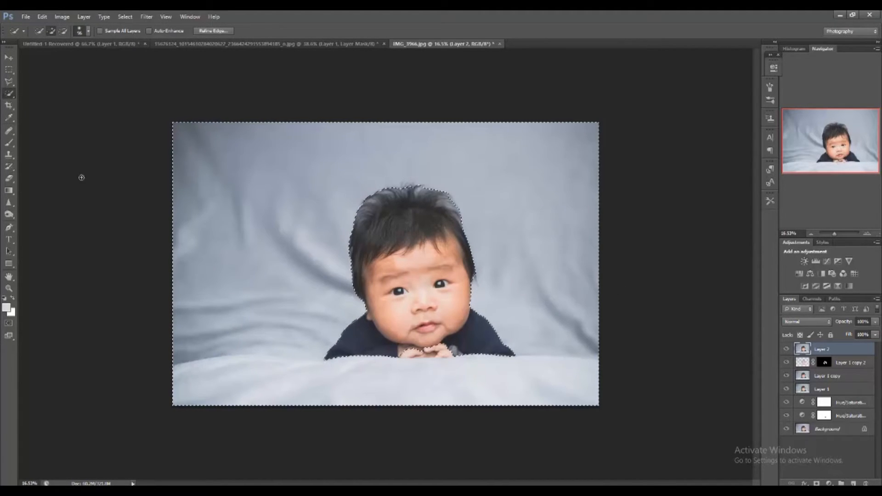
Step: Use a 463 px Clone Stamp at 0% hardness to cover the backdrop folds right of the baby with smooth fabric
click(9, 154)
right_click(581, 266)
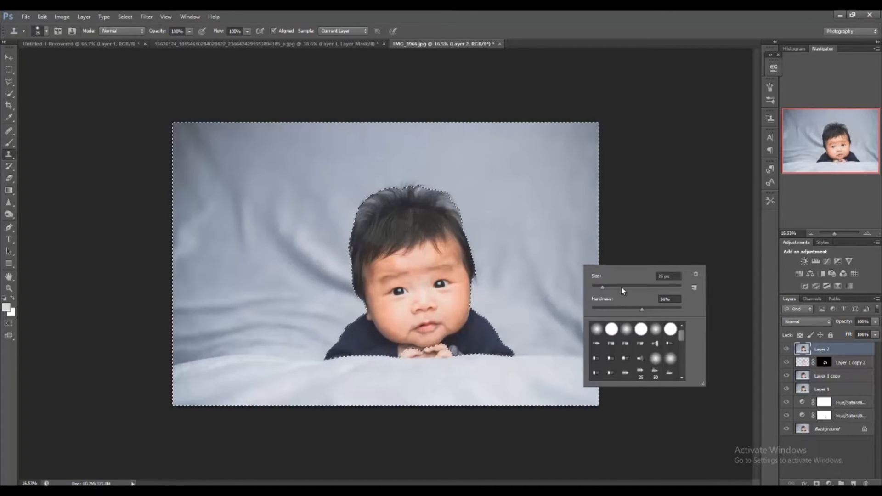
drag(628, 309, 592, 310)
drag(630, 287, 667, 289)
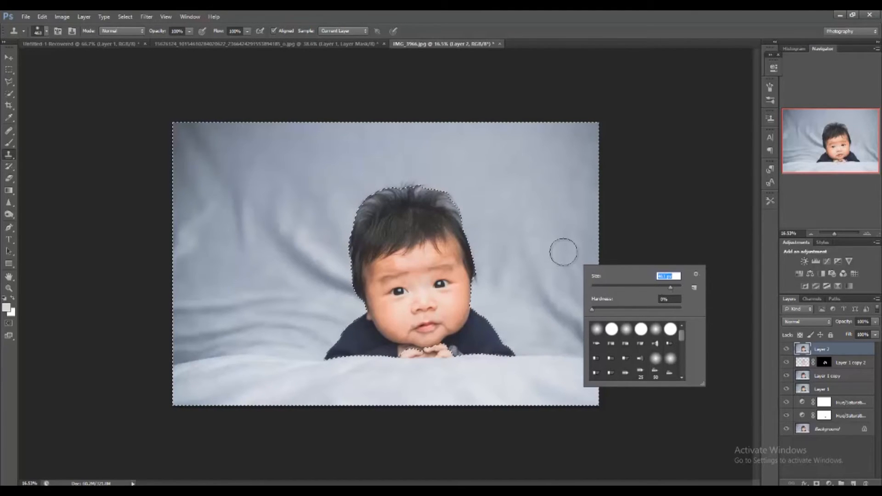
alt+click(542, 251)
mouse_move(545, 275)
mouse_down()
mouse_move(563, 304)
mouse_move(608, 340)
mouse_up()
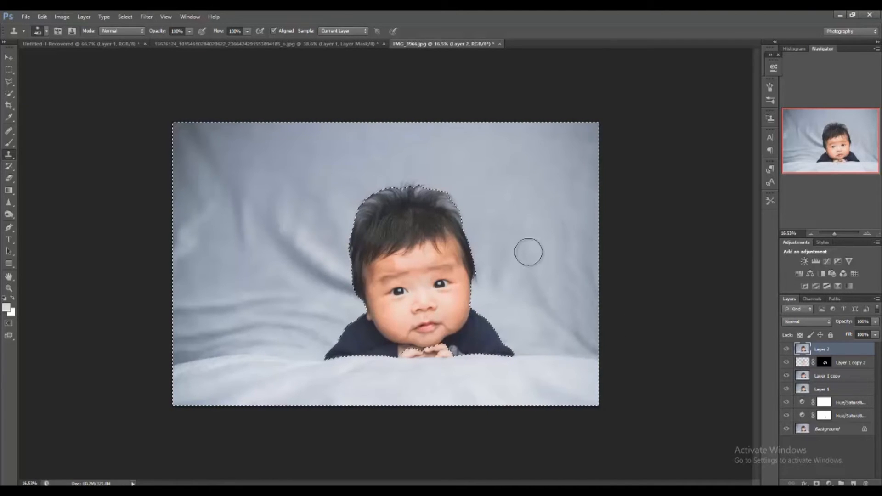
drag(537, 283, 559, 315)
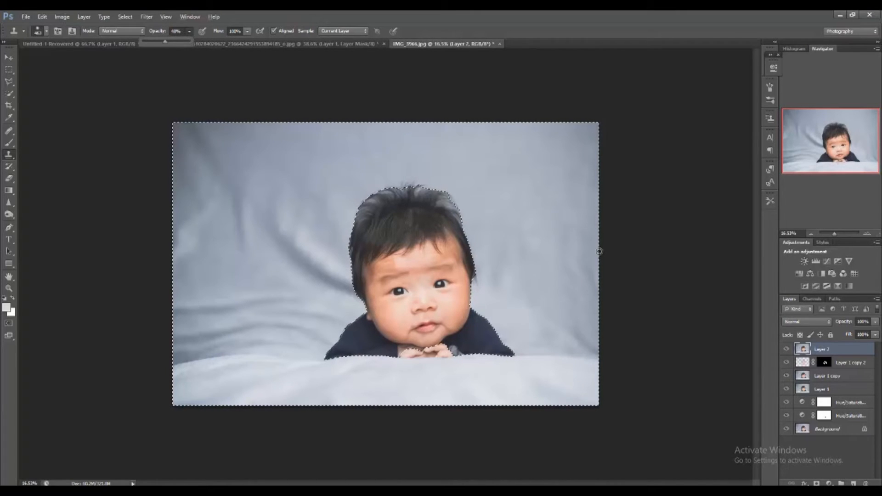
Step: Reduce the Clone Stamp opacity to 48% and blend the remaining folds right of the baby down to the blanket
key(4)
key(8)
mouse_move(546, 274)
mouse_down()
mouse_move(564, 309)
mouse_move(559, 317)
mouse_move(567, 311)
mouse_move(584, 332)
mouse_up()
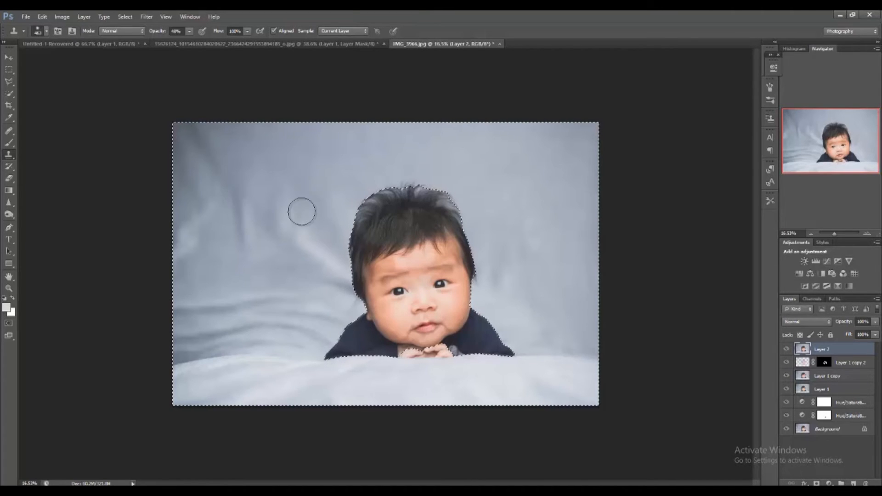
Step: Clone nearby smooth fabric over the diagonal and horizontal folds in the middle of the backdrop left of the baby
drag(314, 251, 349, 295)
alt+click(283, 274)
alt+click(297, 282)
drag(278, 290, 139, 301)
alt+click(279, 275)
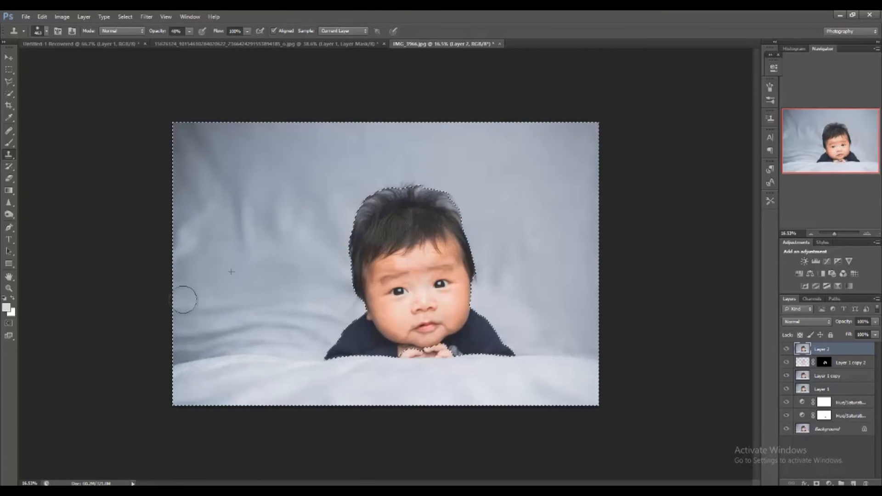
alt+click(289, 279)
drag(252, 302, 134, 317)
alt+click(293, 290)
alt+click(332, 294)
drag(314, 301, 199, 300)
alt+click(307, 256)
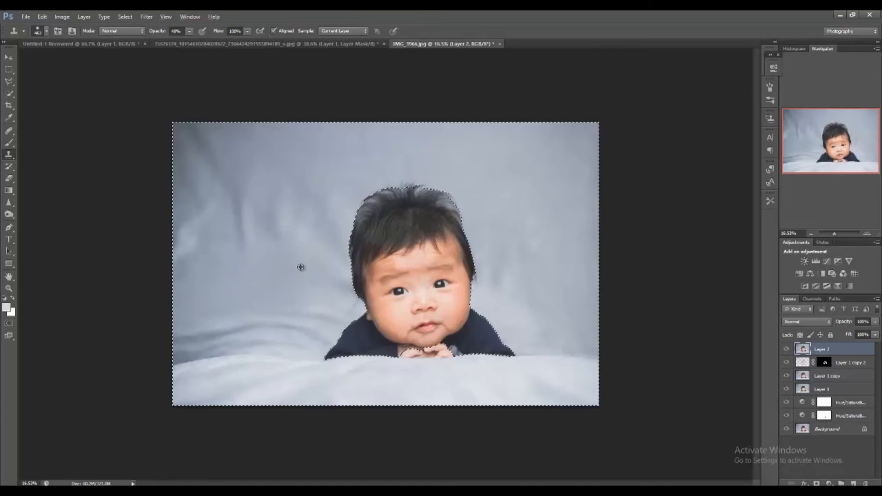
Step: Enlarge the Clone Stamp brush to 825 px and clone away the folds in the upper-left part of the backdrop
right_click(300, 262)
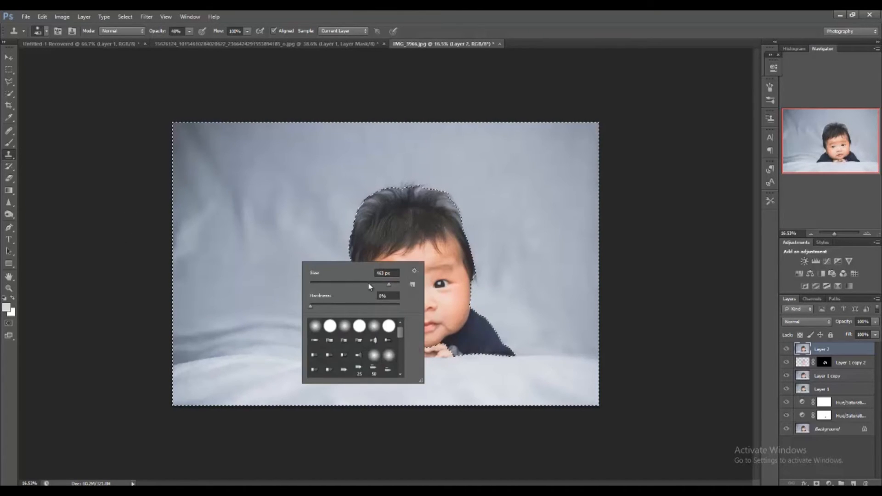
alt+click(263, 281)
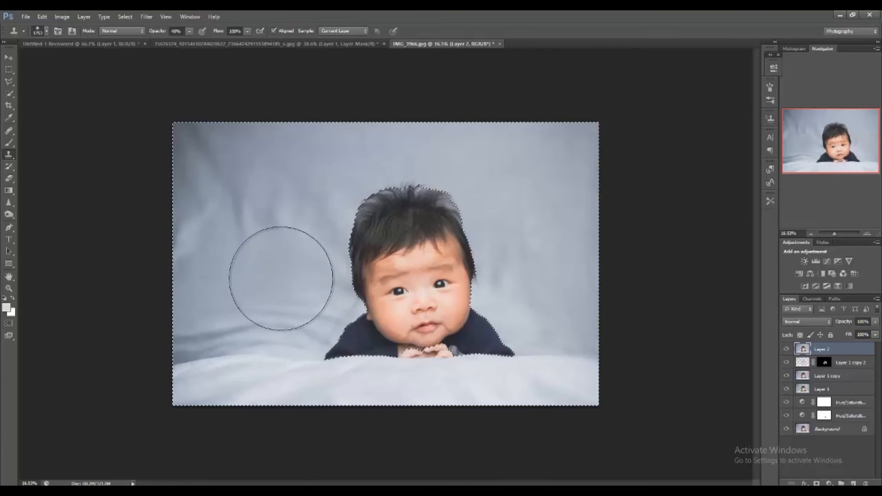
right_click(281, 278)
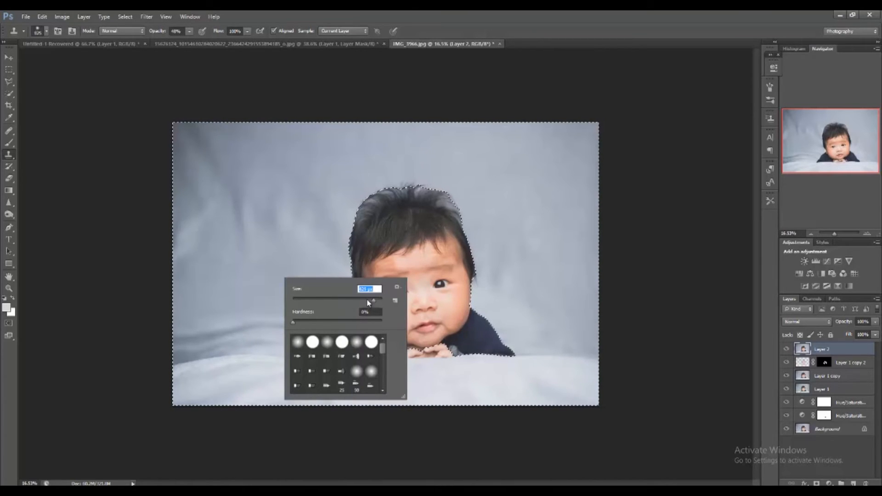
alt+click(270, 285)
alt+click(293, 278)
mouse_move(250, 243)
mouse_down()
mouse_move(176, 231)
mouse_move(278, 250)
mouse_move(122, 212)
mouse_move(277, 282)
mouse_move(192, 261)
mouse_move(225, 223)
mouse_move(120, 191)
mouse_move(262, 260)
mouse_move(144, 165)
mouse_up()
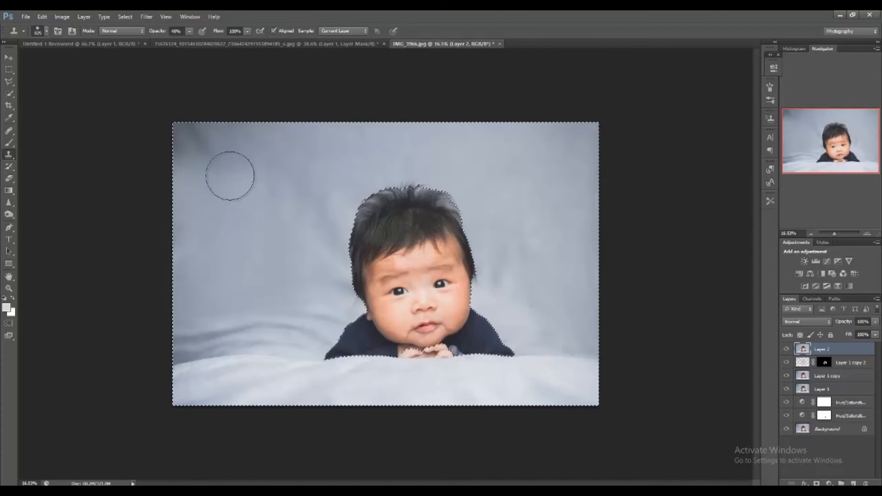
drag(229, 176, 117, 151)
alt+click(254, 210)
alt+click(363, 163)
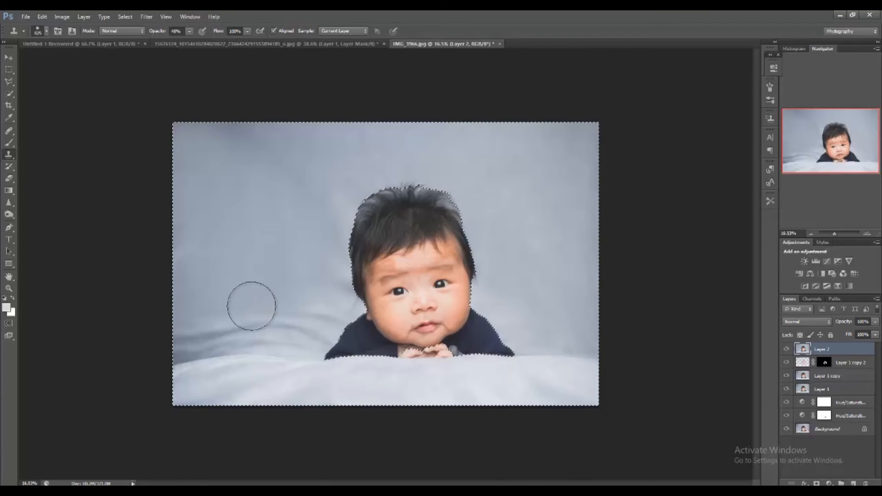
Step: Clone over the dark folds above the blanket left of the baby's sleeve, then clear the selection
drag(175, 326, 125, 340)
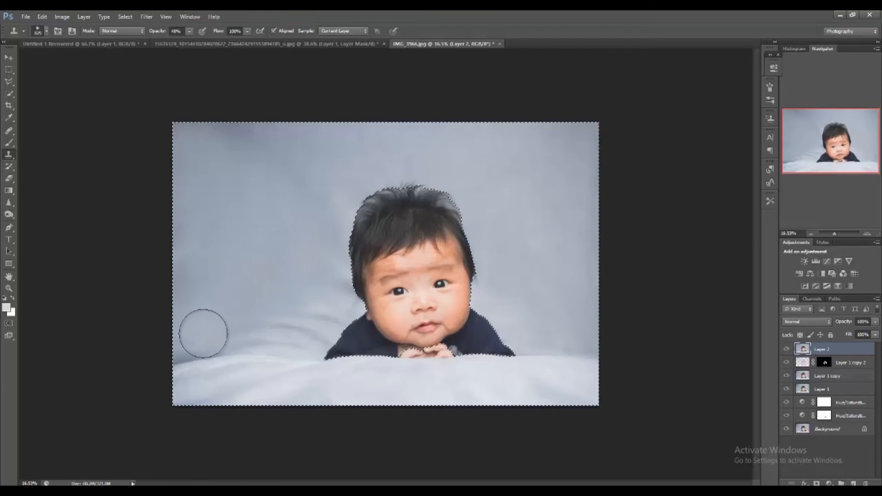
drag(206, 332, 151, 350)
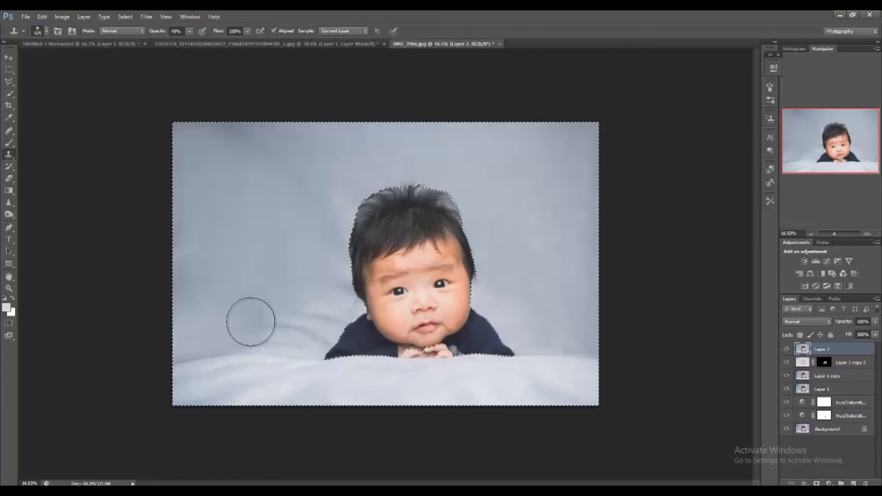
alt+click(519, 181)
drag(244, 326, 323, 314)
key(ctrl+alt+z)
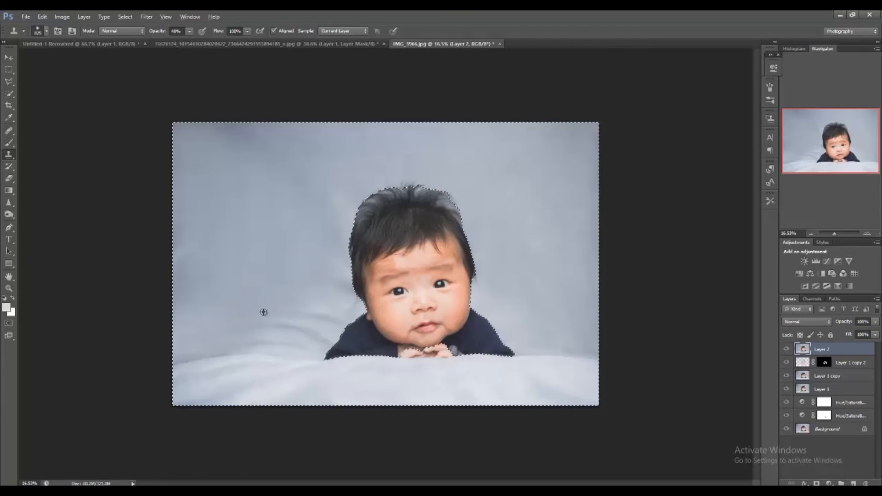
alt+click(494, 159)
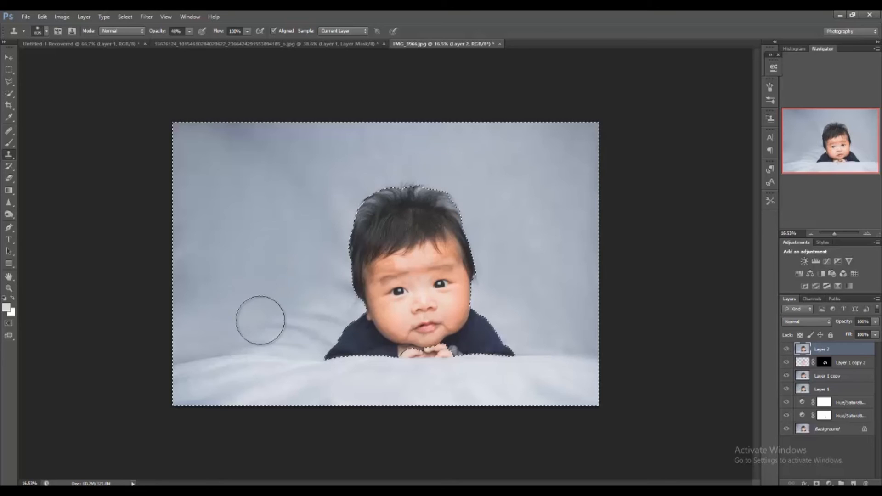
mouse_move(277, 324)
mouse_down()
mouse_move(350, 300)
mouse_move(294, 303)
mouse_move(350, 314)
mouse_up()
alt+click(293, 303)
click(389, 350)
key(ctrl+d)
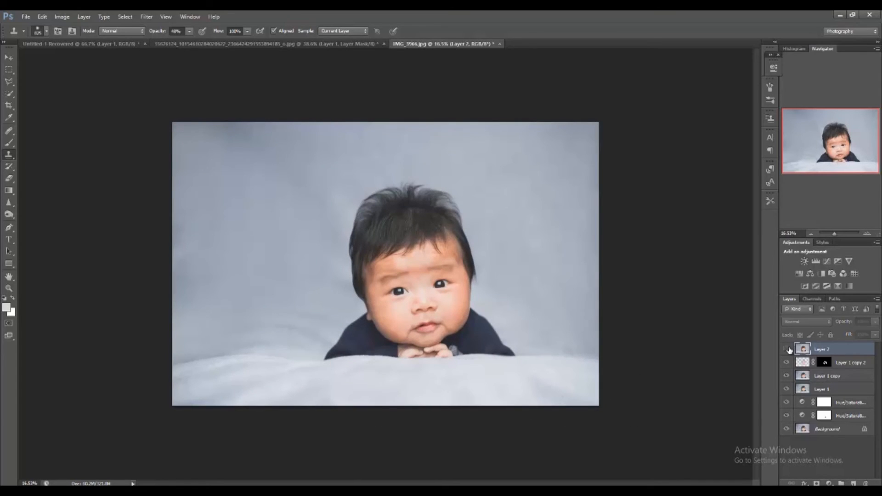
Step: Toggle the visibility of Layer 2 to compare the backdrop before and after the cleanup
click(787, 349)
click(787, 349)
click(788, 350)
click(788, 350)
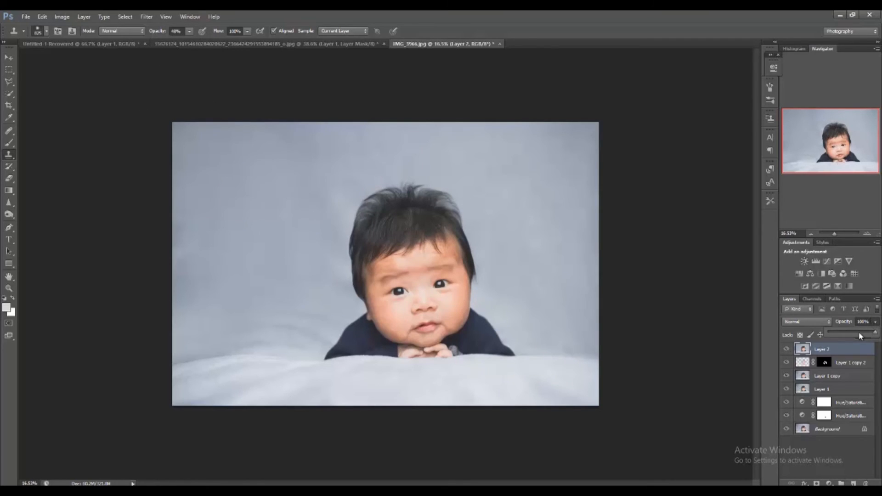
Step: Cycle through the blending modes for Layer 2 and set it to Luminosity
click(819, 322)
click(819, 322)
key(Down)
key(Down)
key(Down)
key(Down)
key(Down)
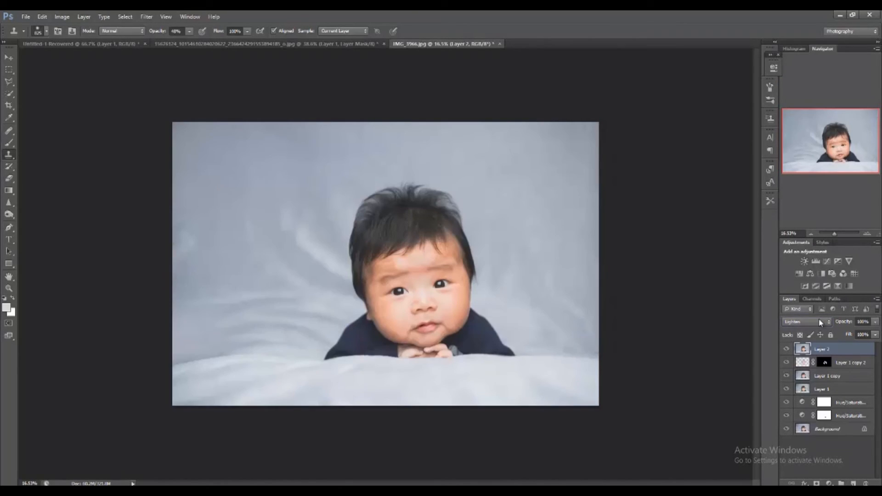
key(Down)
key(Down)
key(Down)
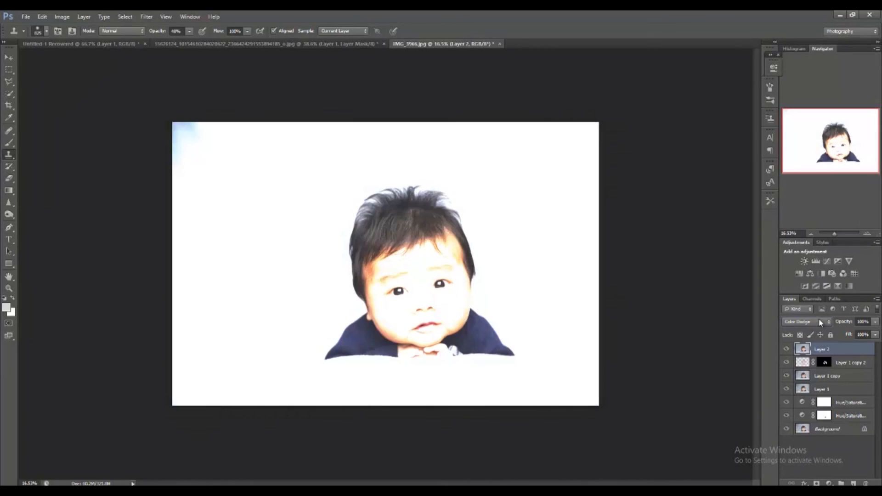
key(Down)
key(Down)
key(Down)
key(Down)
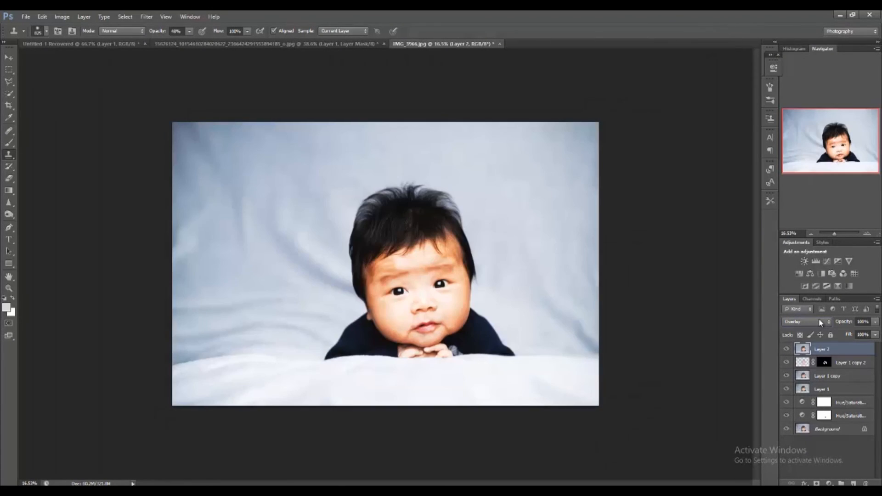
key(Down)
key(Down)
key(Down)
key(Down)
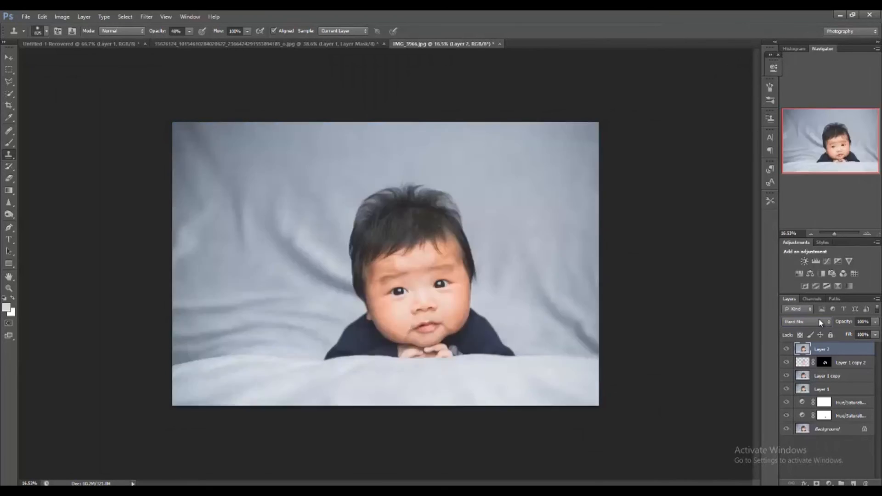
scroll(818, 319, down, 2)
scroll(818, 321, down, 1)
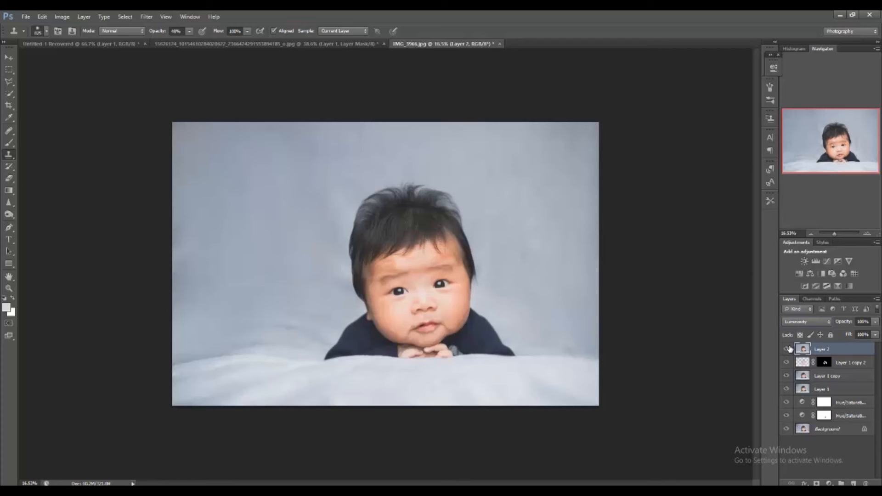
Step: Set Layer 2's blending mode back to Normal and lower its opacity to 71%
click(806, 322)
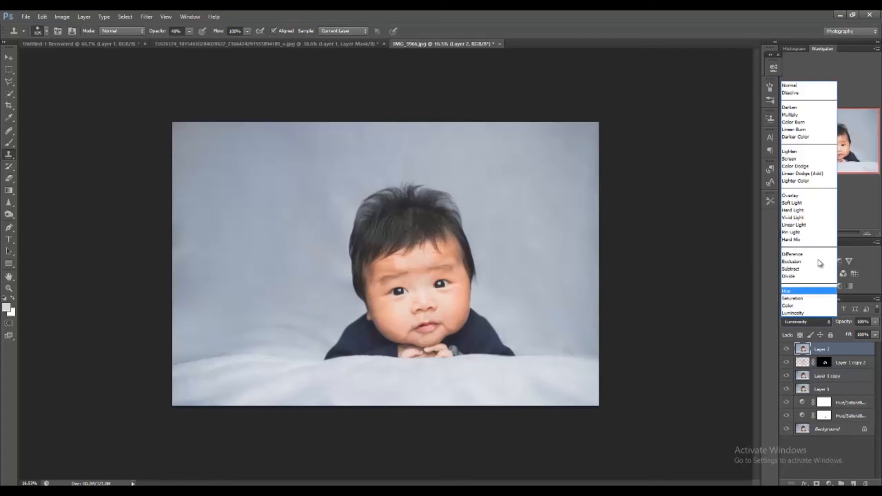
click(809, 86)
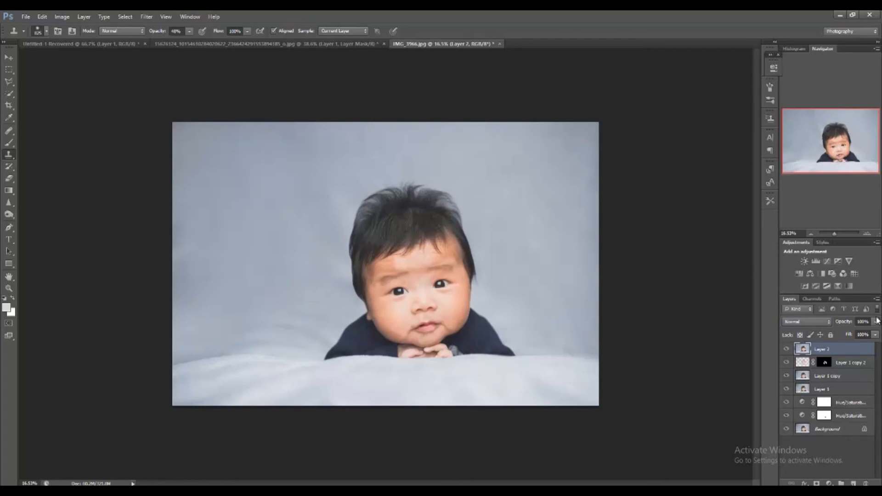
drag(875, 324, 860, 338)
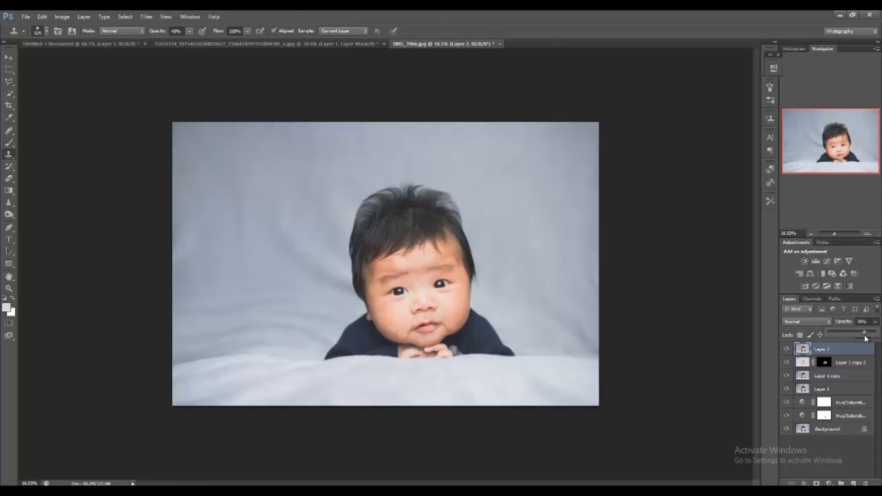
drag(862, 336, 861, 338)
Step: Toggle Layer 2's visibility and examine the softened backdrop blend across the whole photo and around the baby's face
click(787, 350)
click(788, 351)
scroll(615, 274, down, 2)
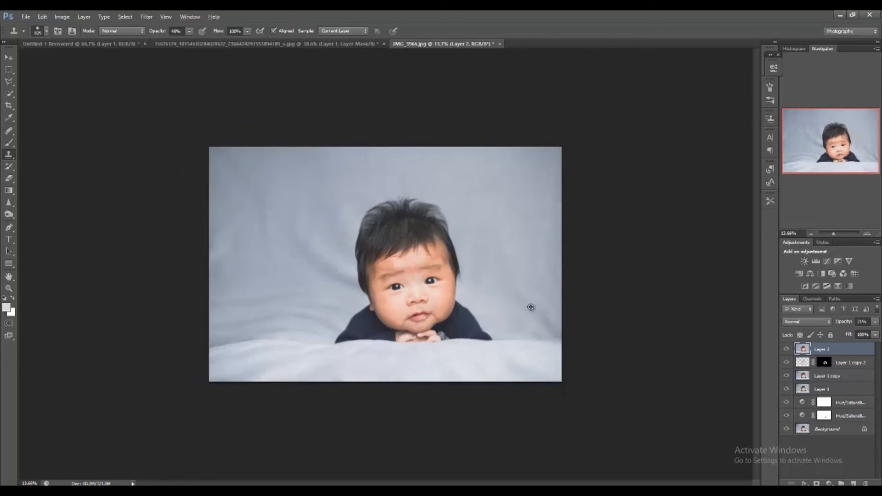
scroll(529, 308, up, 1)
scroll(548, 315, up, 1)
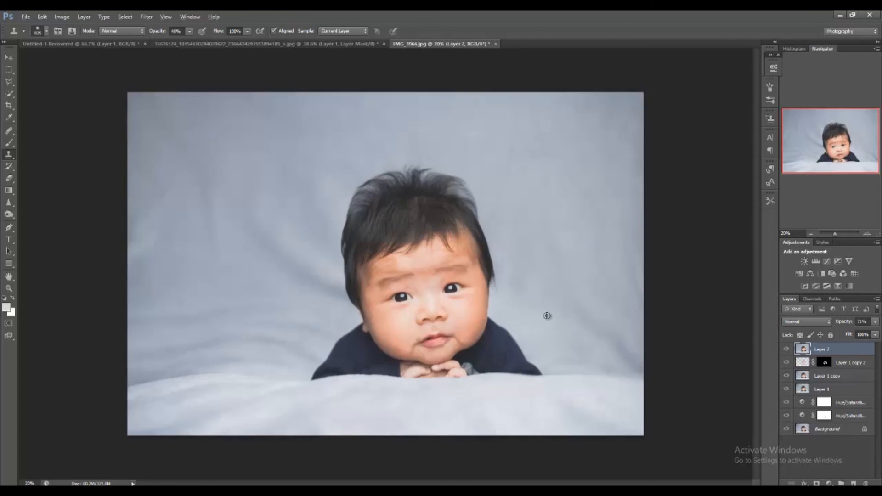
scroll(547, 316, up, 4)
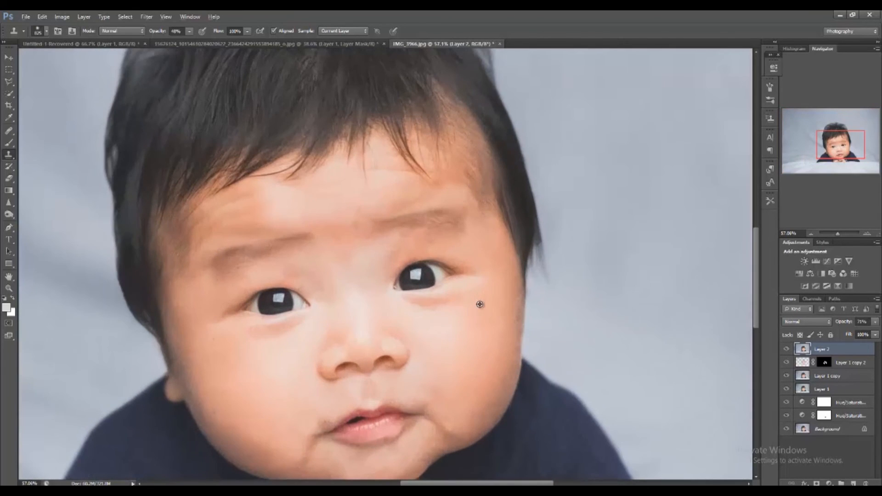
scroll(480, 304, down, 4)
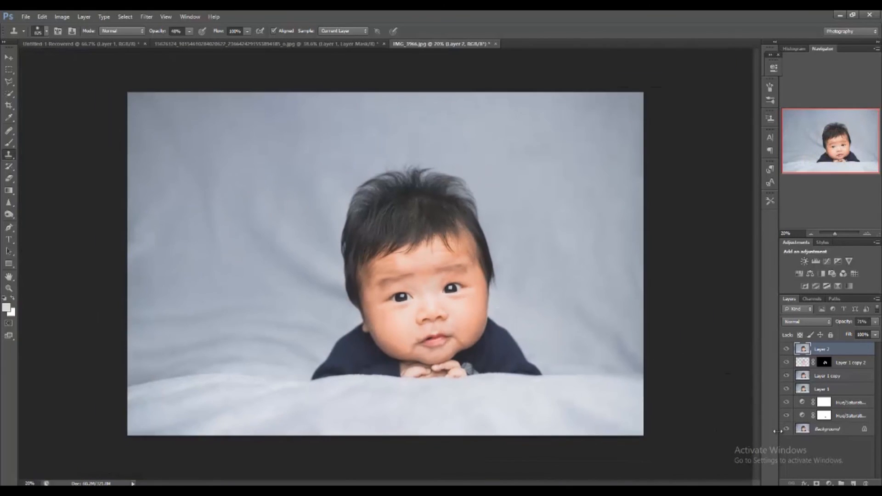
Step: Isolate the Background layer and show the two Hue/Saturation layers above it to review the skin tone correction on the face
alt+click(786, 429)
click(786, 430)
click(787, 429)
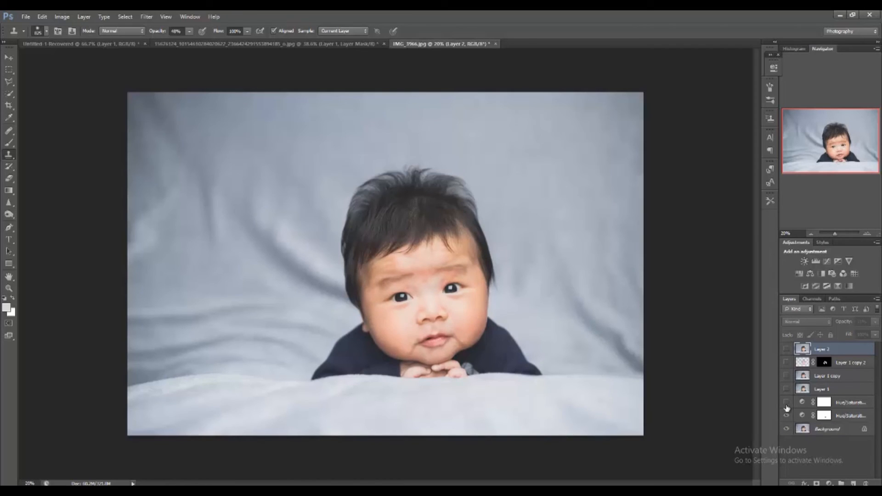
click(787, 402)
click(786, 416)
alt+click(788, 432)
scroll(464, 340, up, 5)
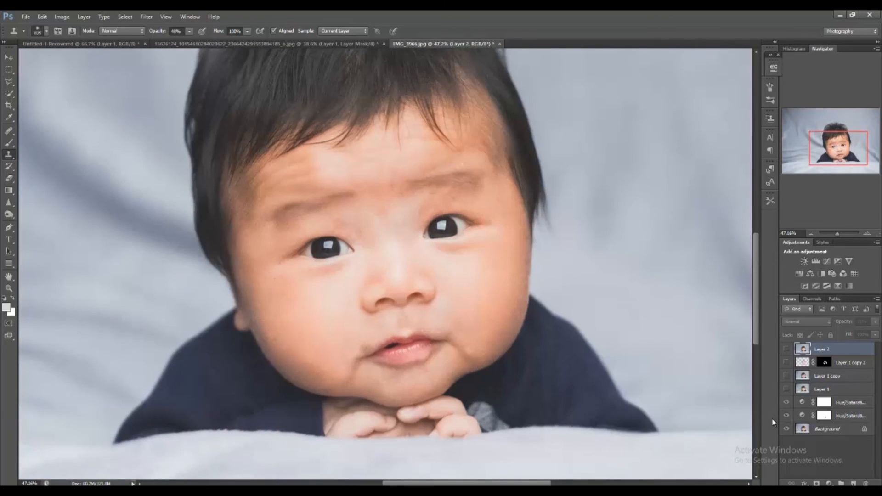
alt+click(786, 429)
Step: Switch to the Move tool and show Layer 1, its copies and Layer 2 in turn to review each retouching stage
click(9, 58)
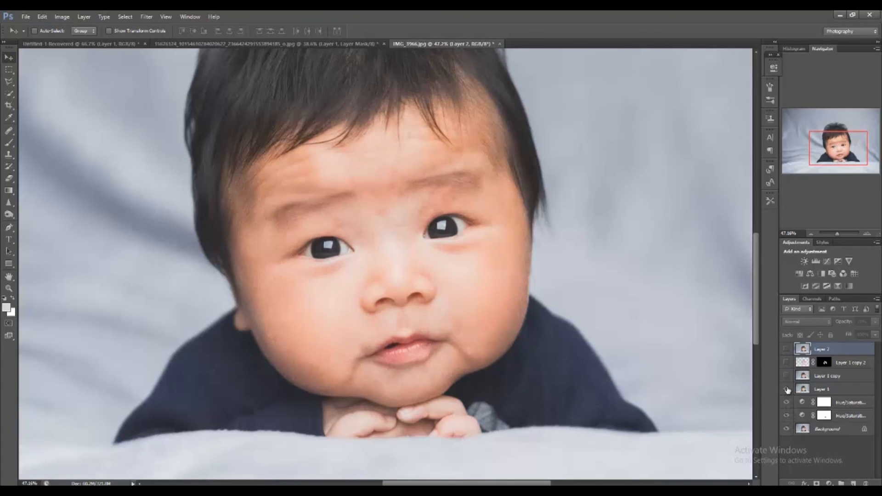
scroll(538, 308, down, 5)
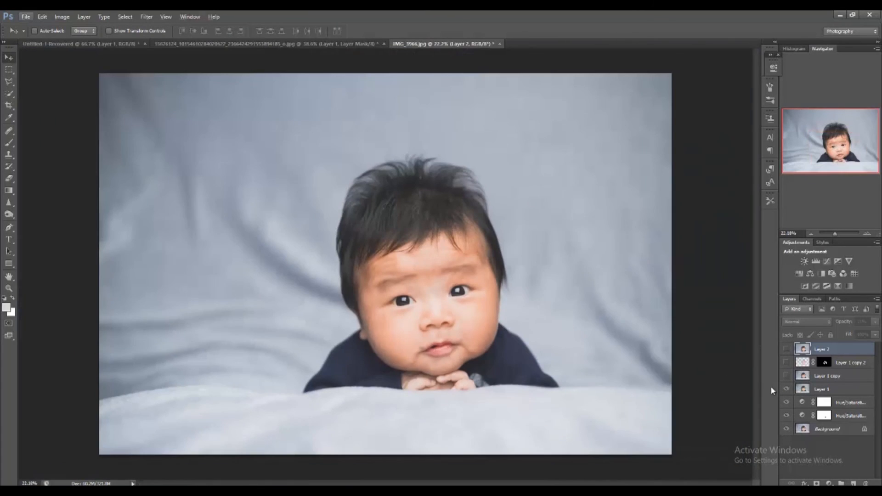
click(786, 389)
click(786, 389)
click(786, 362)
click(786, 349)
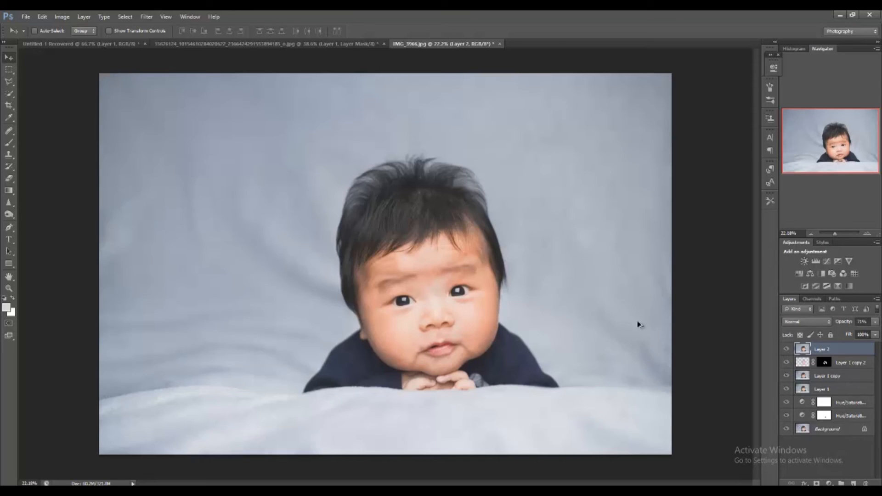
Step: Compare the original Background with the full retouch by hiding and restoring all the layers above it
scroll(618, 321, down, 3)
scroll(607, 319, up, 3)
key(alt)
alt+click(786, 430)
alt+click(786, 430)
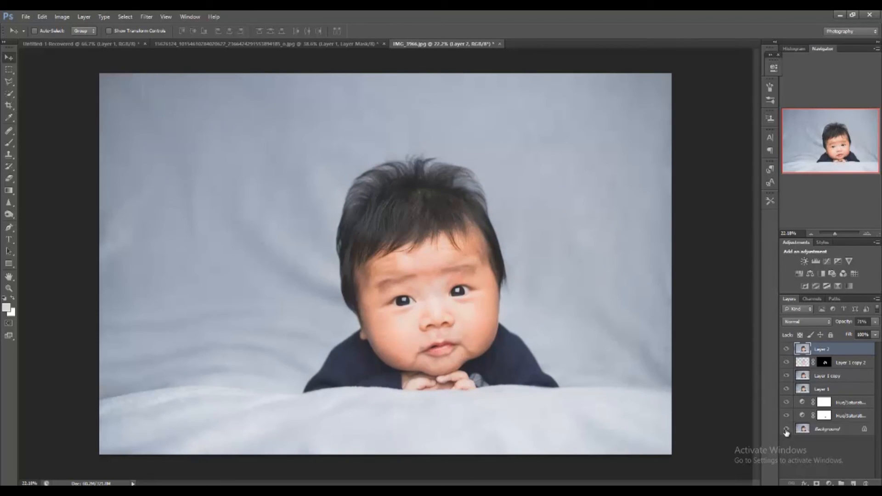